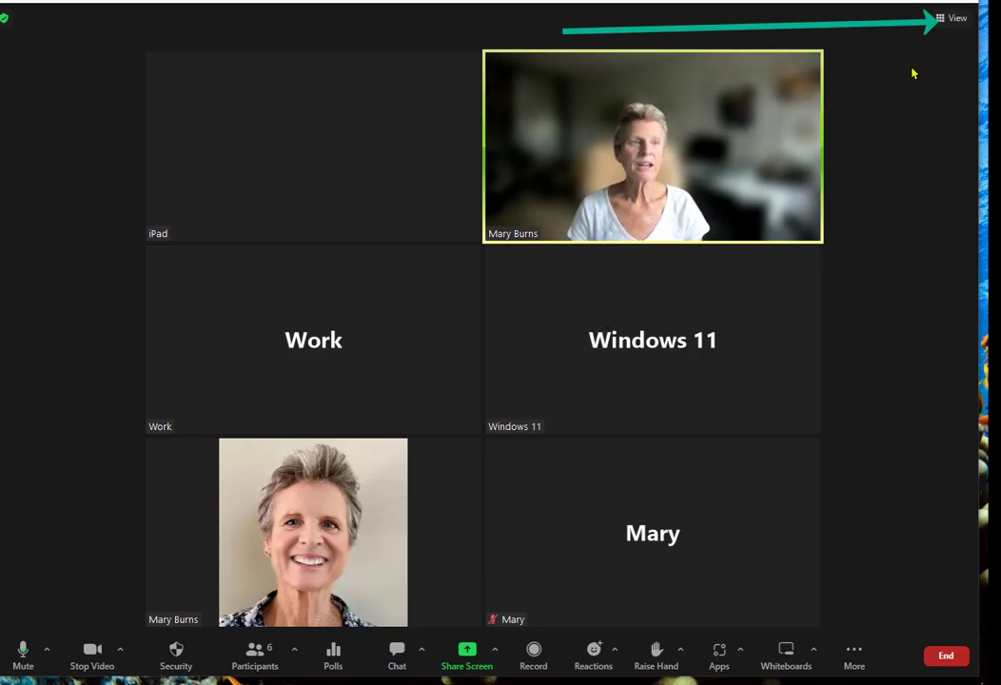
# - Switch the meeting layout to Speaker view and back to Gallery view
pyautogui.click(947, 18)
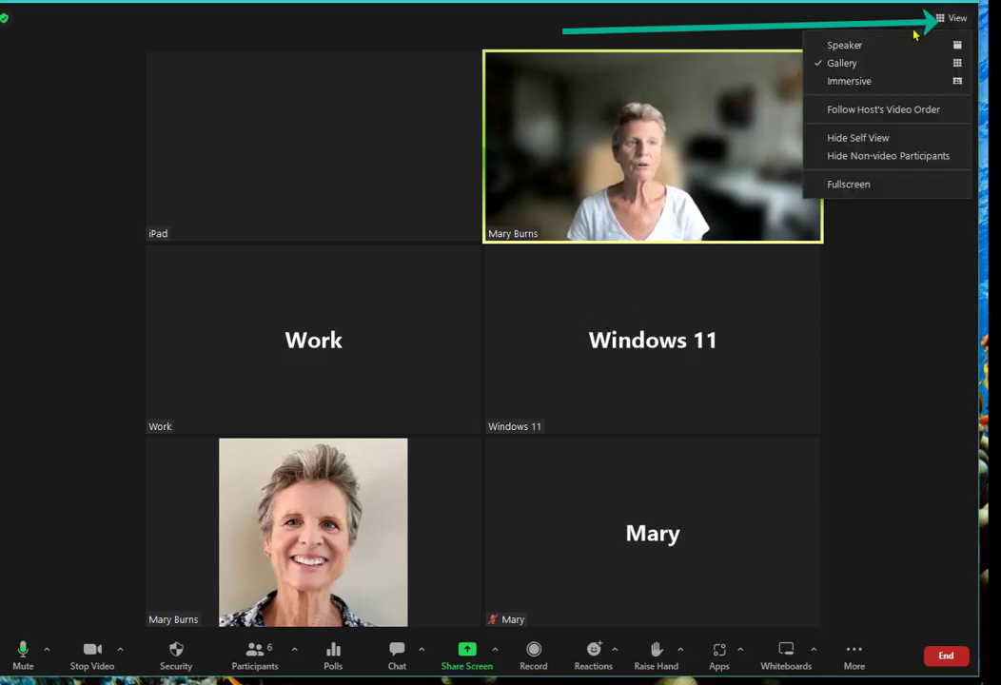
pyautogui.click(873, 45)
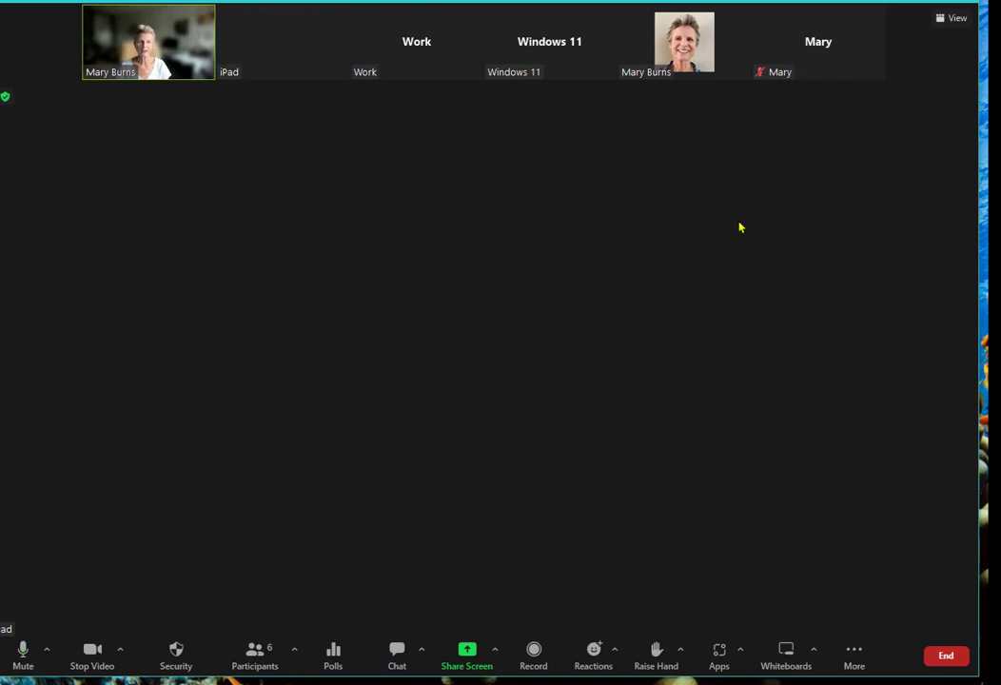
pyautogui.click(951, 19)
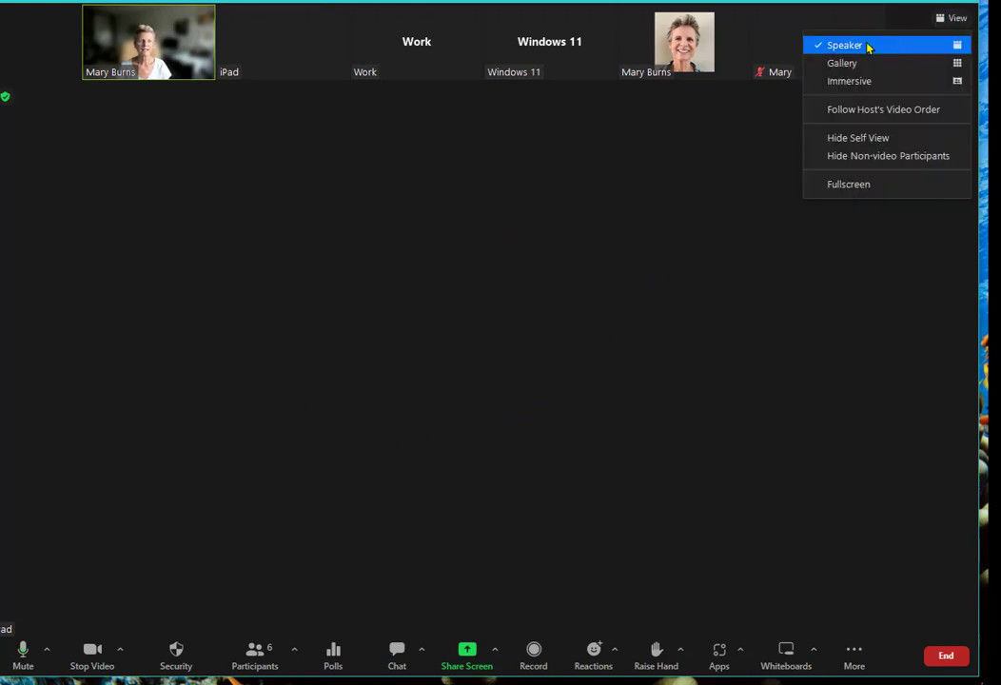
pyautogui.click(850, 63)
# - Open the rename dialog for your own video tile and submit the existing display name
pyautogui.moveTo(331, 281)
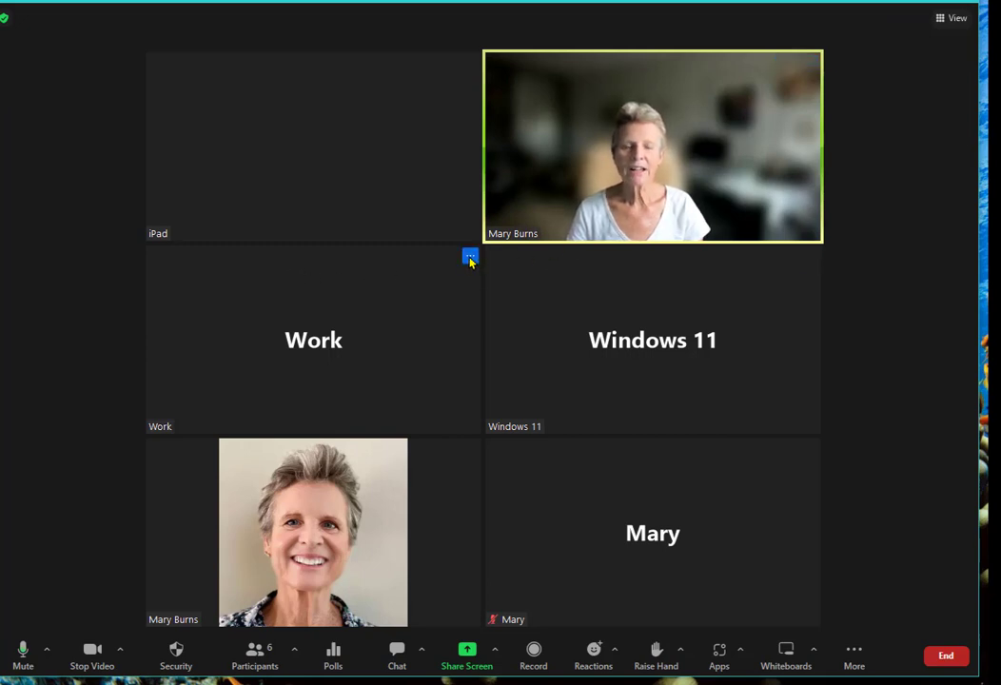
pyautogui.moveTo(811, 71)
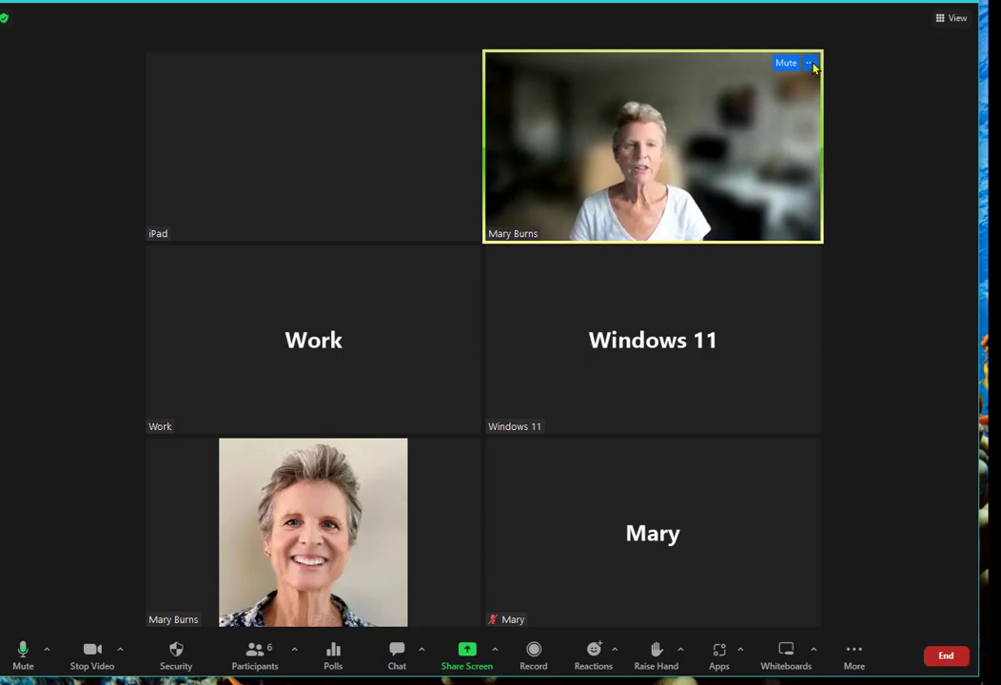
pyautogui.click(810, 63)
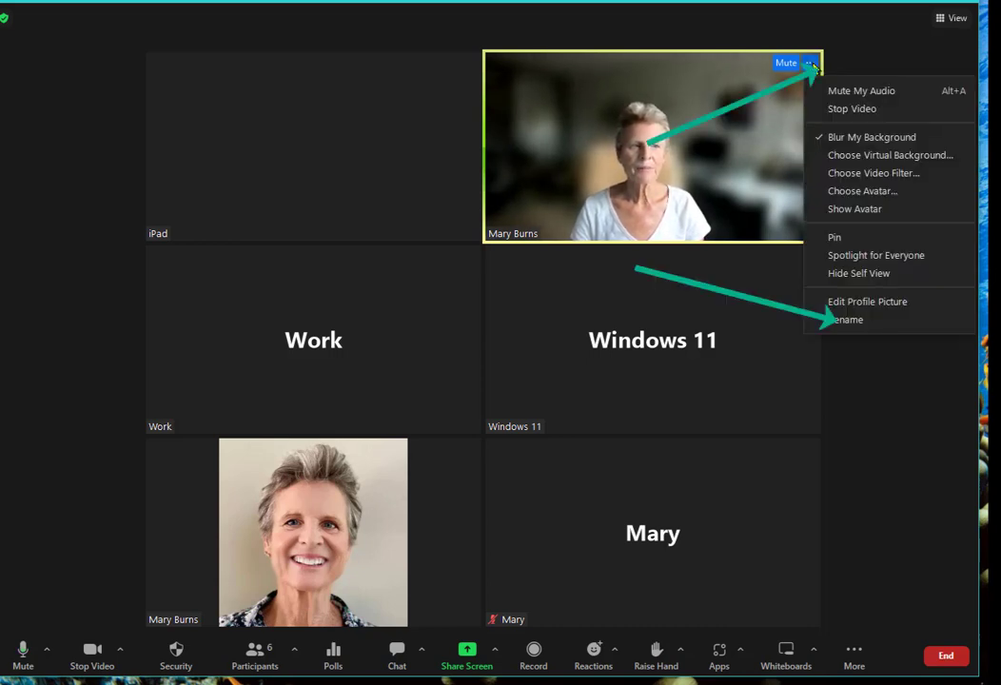
pyautogui.click(835, 320)
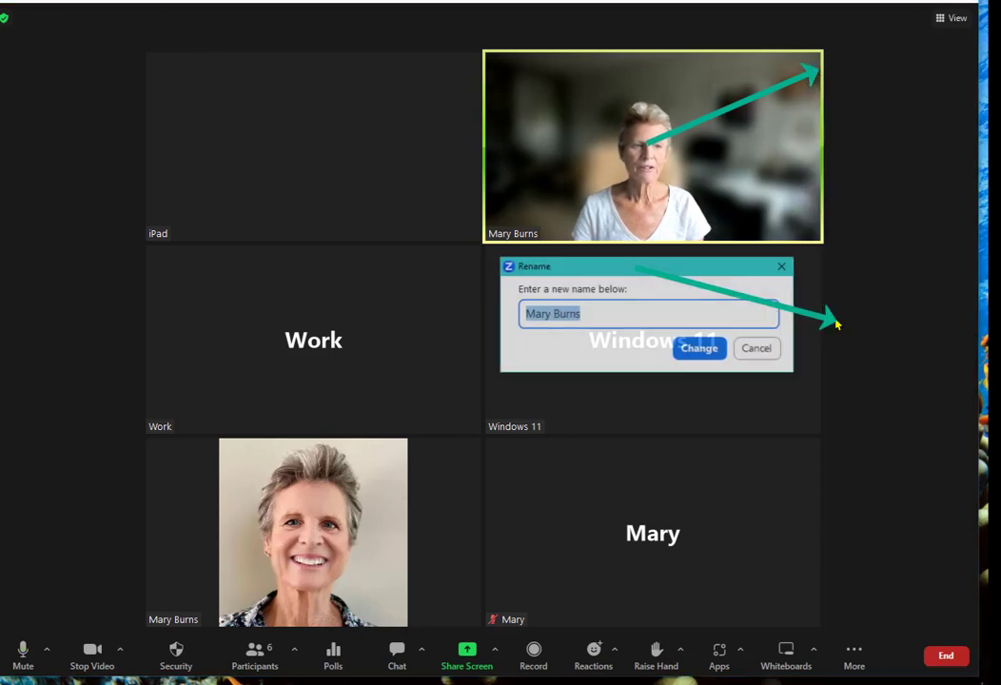
pyautogui.click(605, 306)
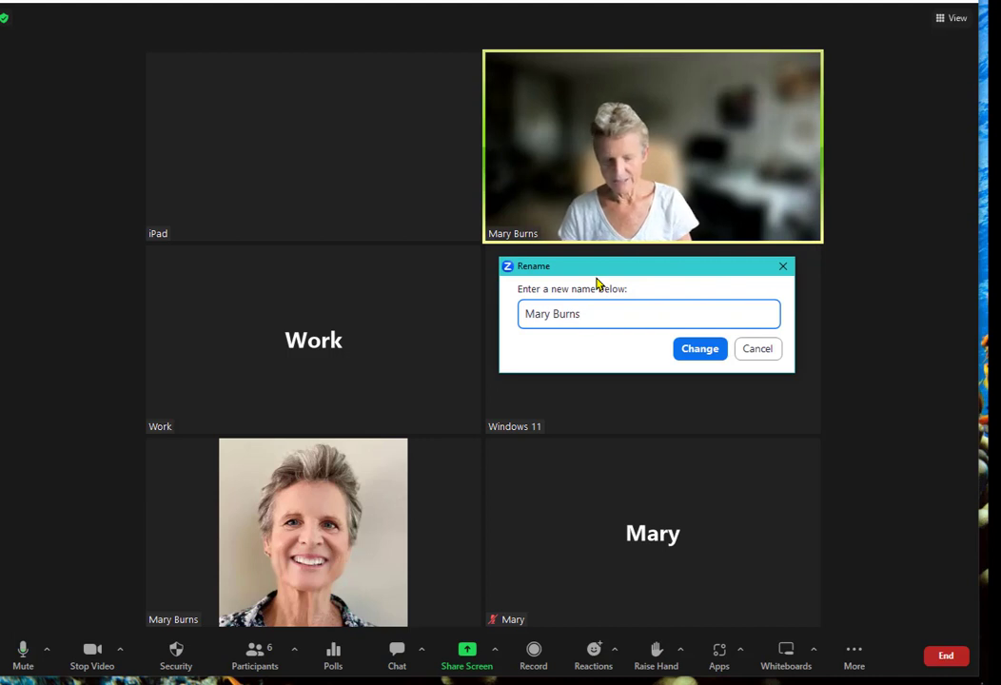
pyautogui.click(706, 352)
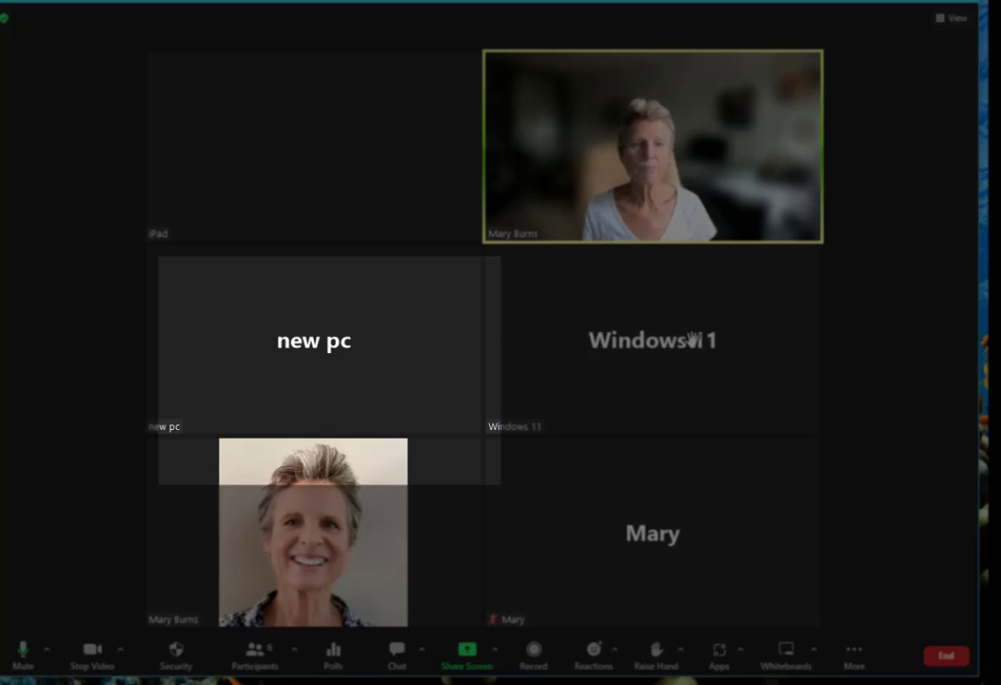
# - Review the options for your own video tile, including Rename, and the available meeting view layouts
pyautogui.moveTo(807, 64)
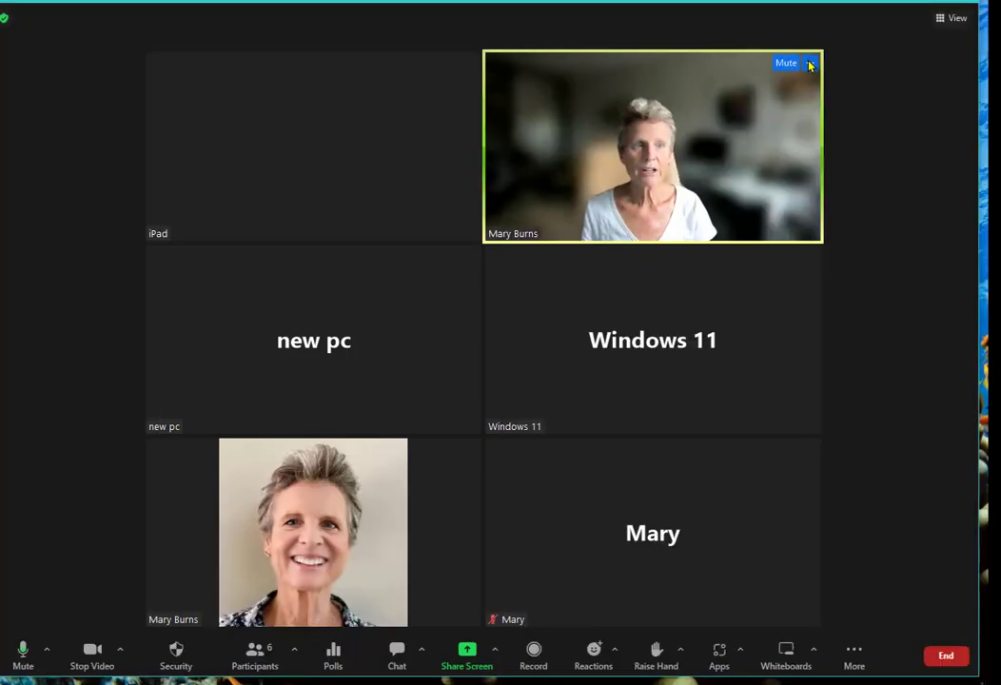
pyautogui.click(809, 65)
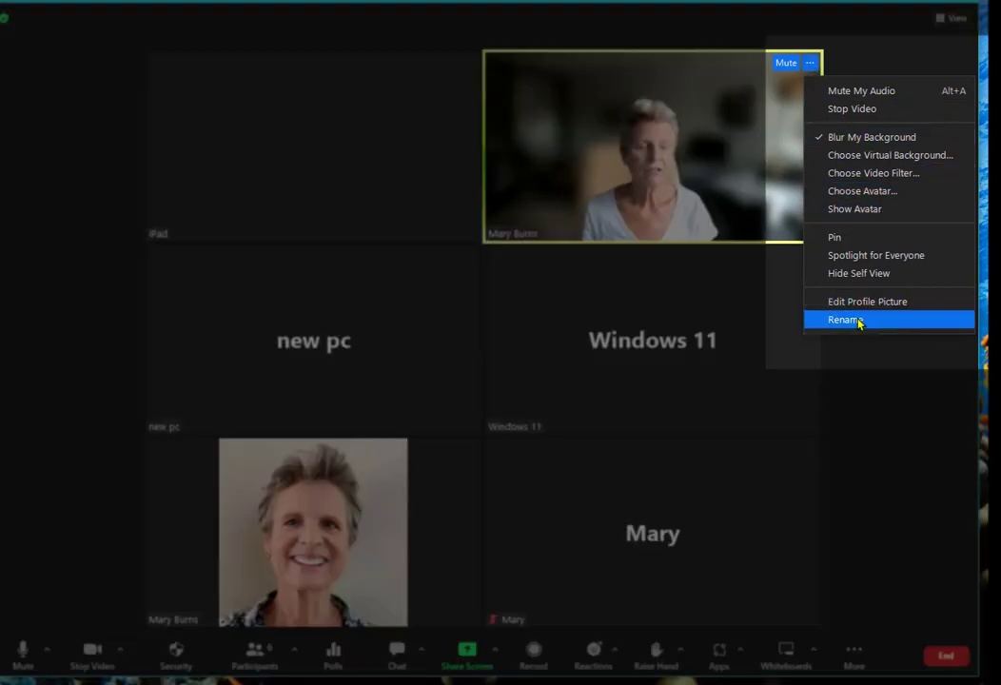
pyautogui.click(907, 49)
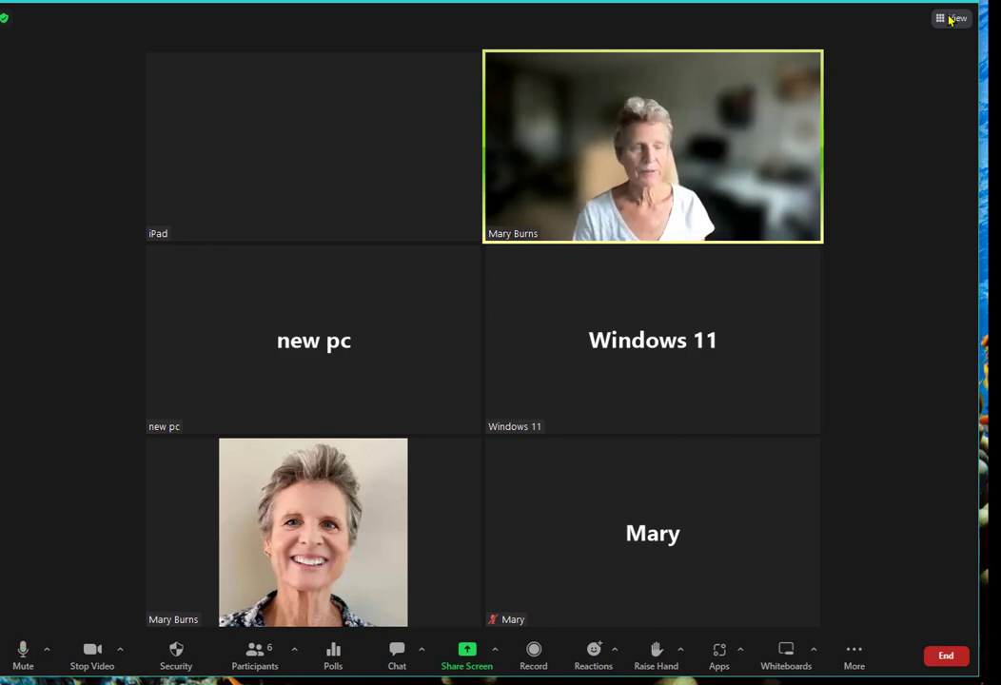
pyautogui.click(950, 19)
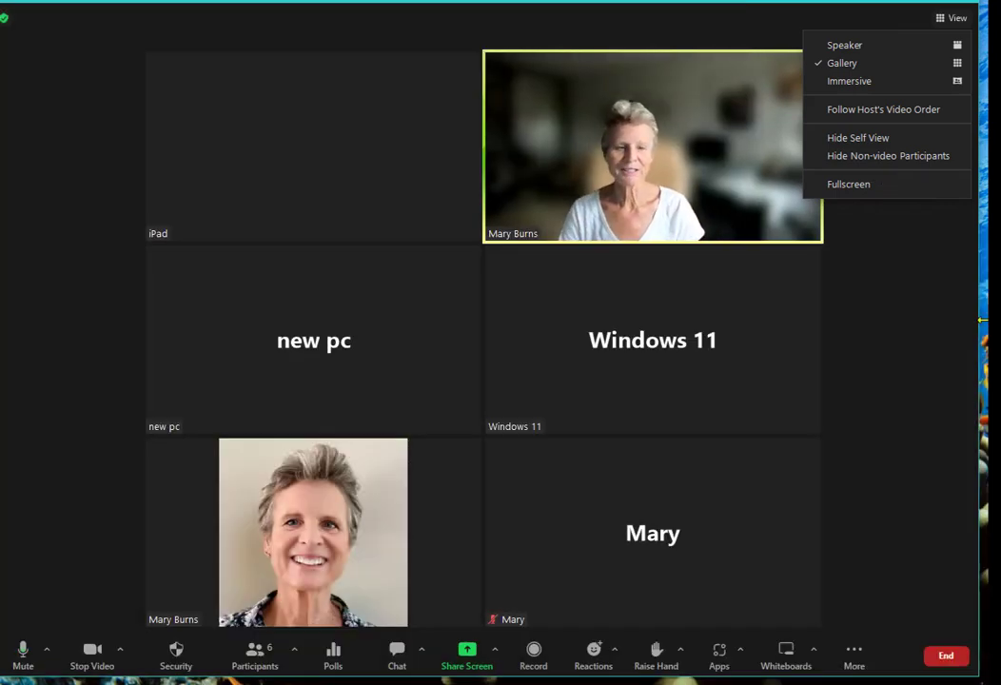
pyautogui.click(916, 460)
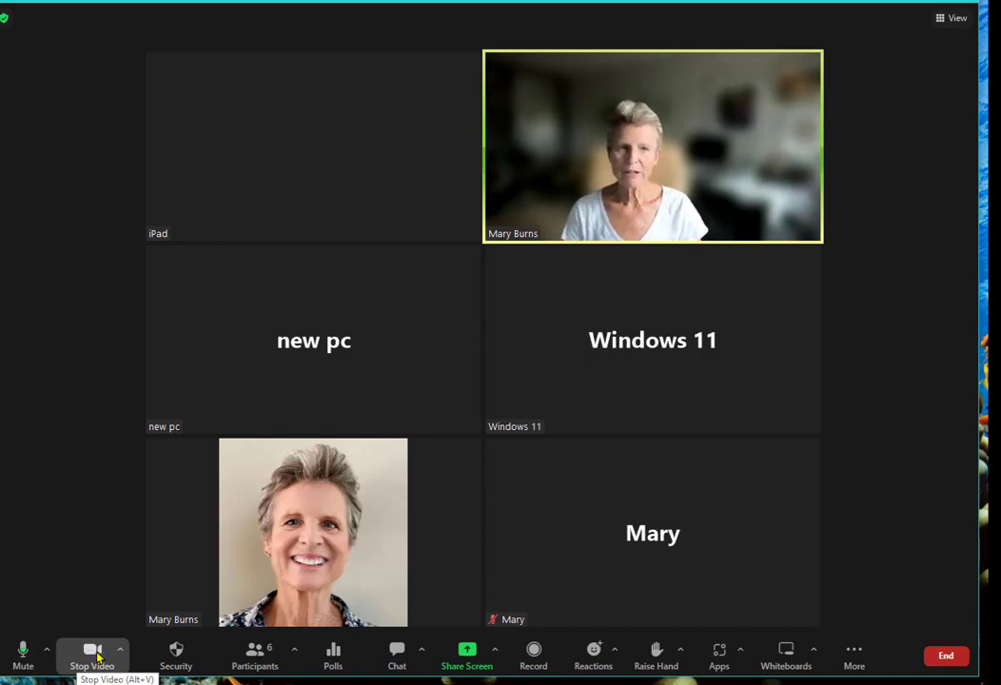
# - Stop and restart your own video, and mute and unmute your microphone
pyautogui.click(97, 654)
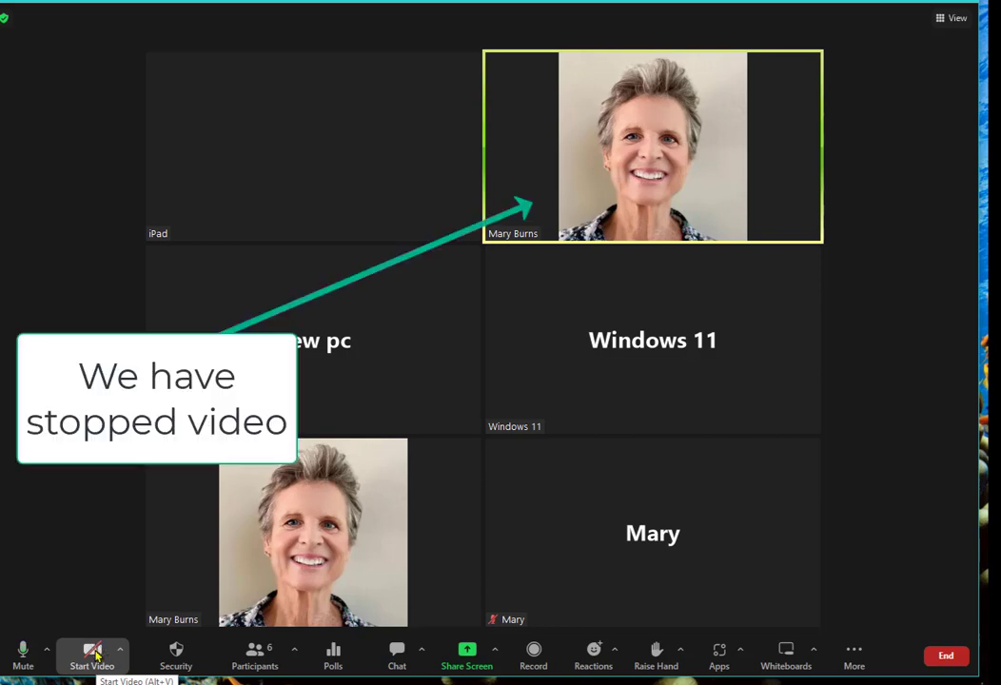
pyautogui.click(93, 653)
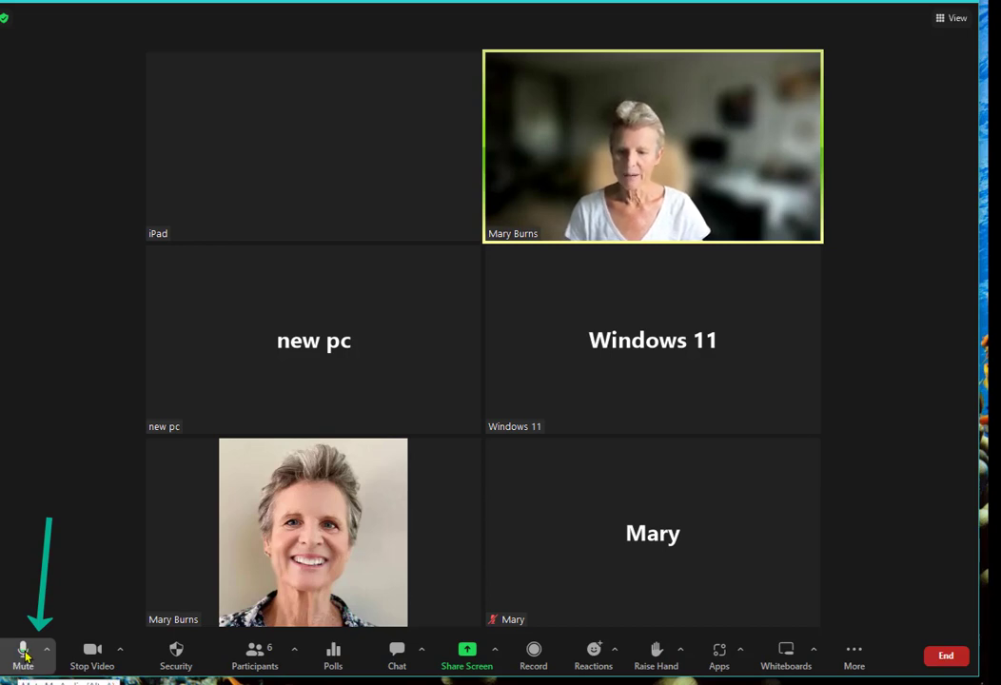
pyautogui.click(25, 653)
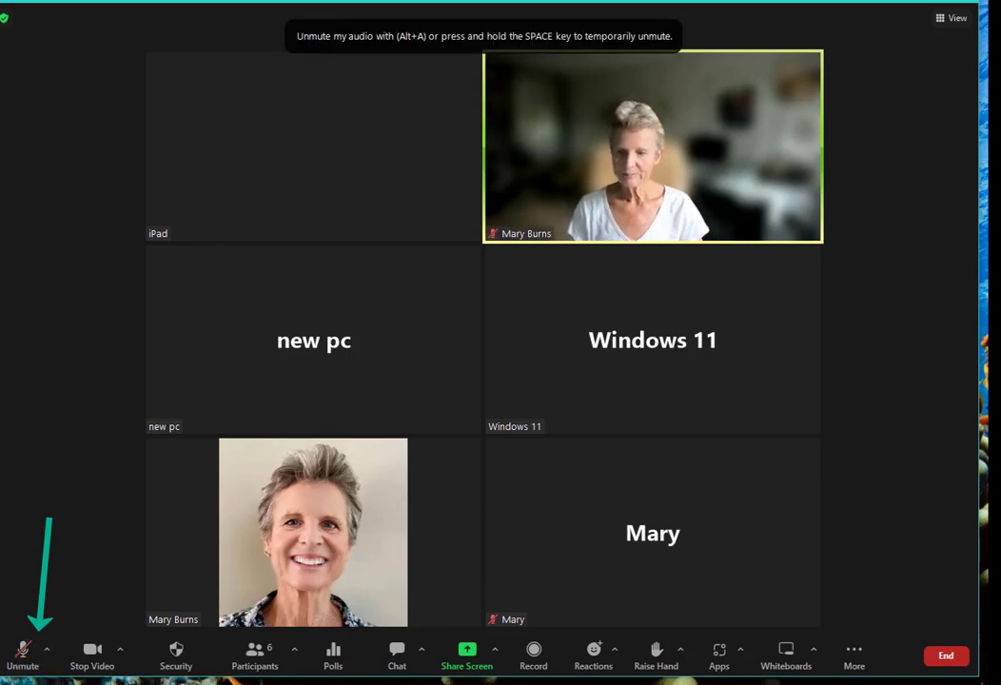
pyautogui.click(23, 651)
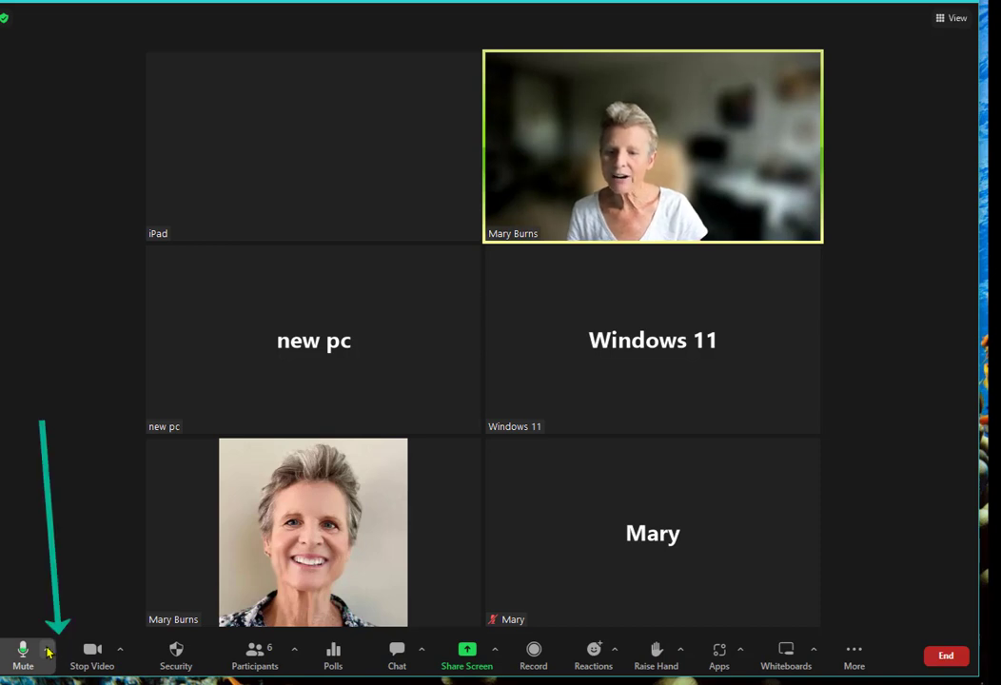
# - Check the phone call details for switching the meeting to phone audio, and close them
pyautogui.click(48, 652)
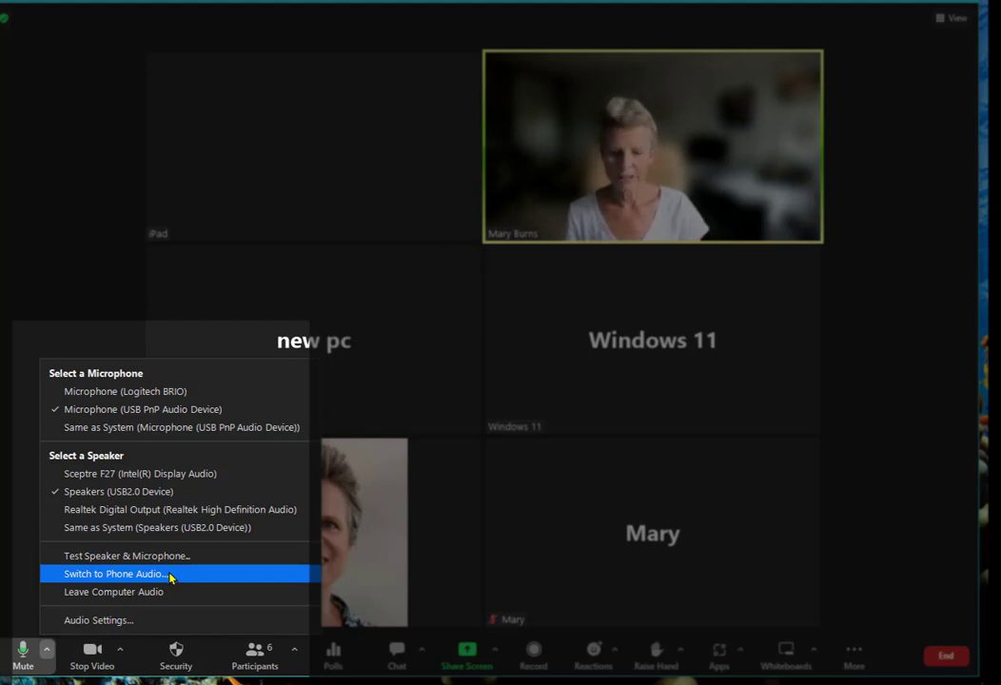
pyautogui.click(172, 577)
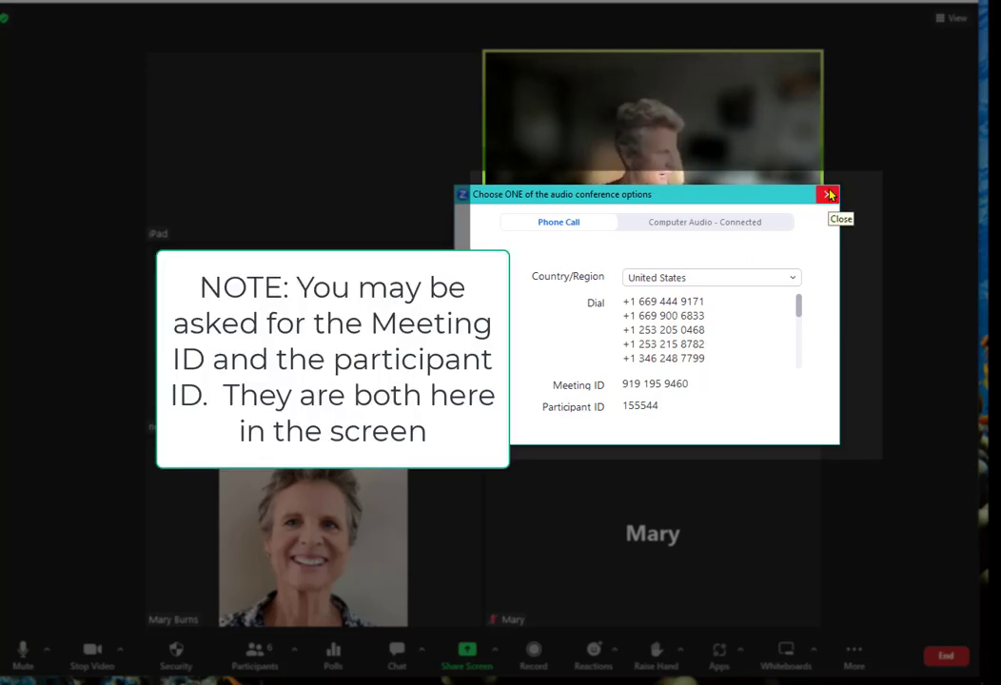
pyautogui.click(829, 194)
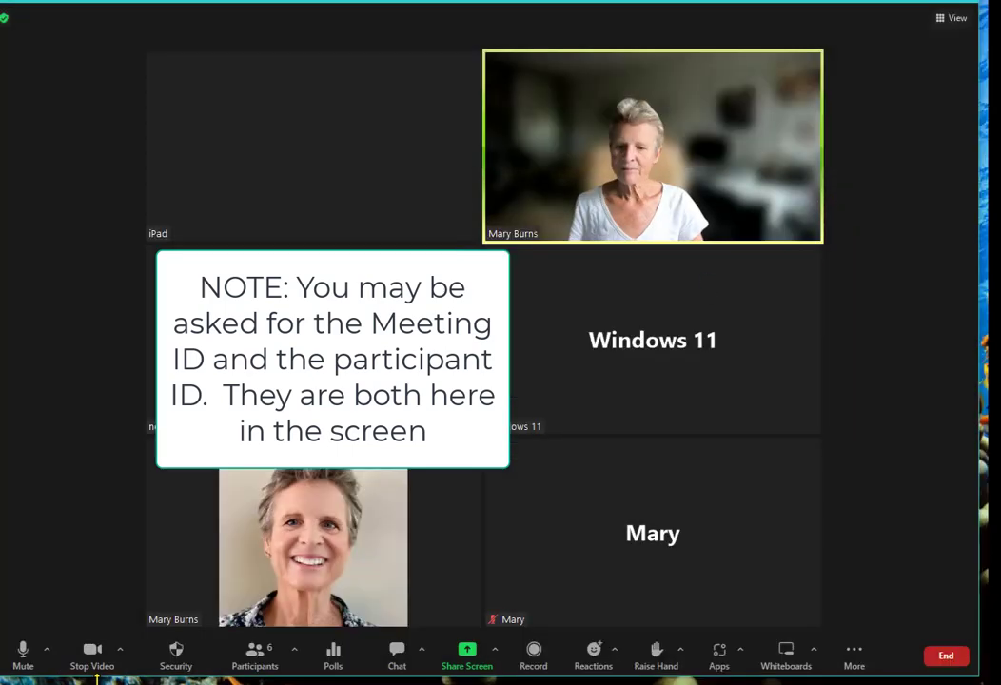
# - Review the speaker, microphone, noise suppression and joining options in the audio settings, keeping Speakers (USB2.0 Device) as the speaker
pyautogui.click(46, 650)
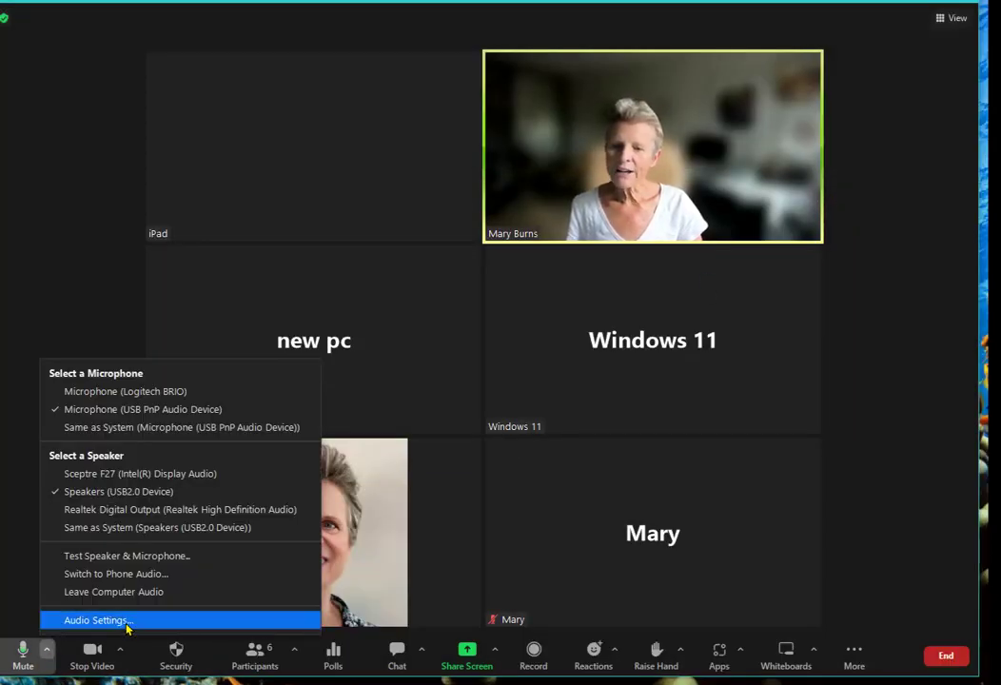
pyautogui.click(128, 623)
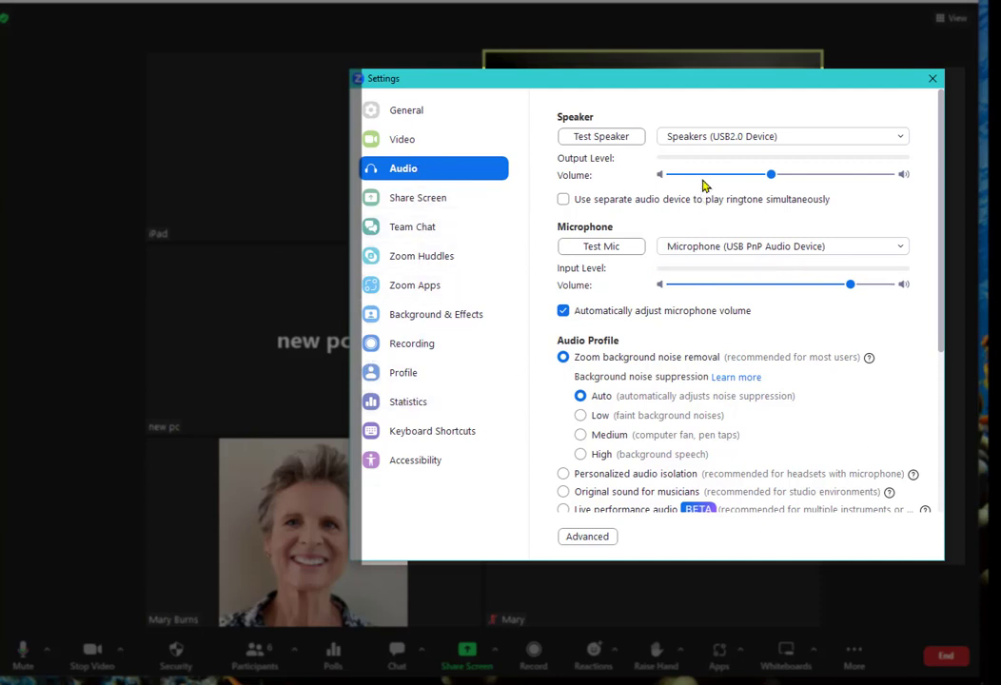
pyautogui.click(903, 139)
pyautogui.click(741, 133)
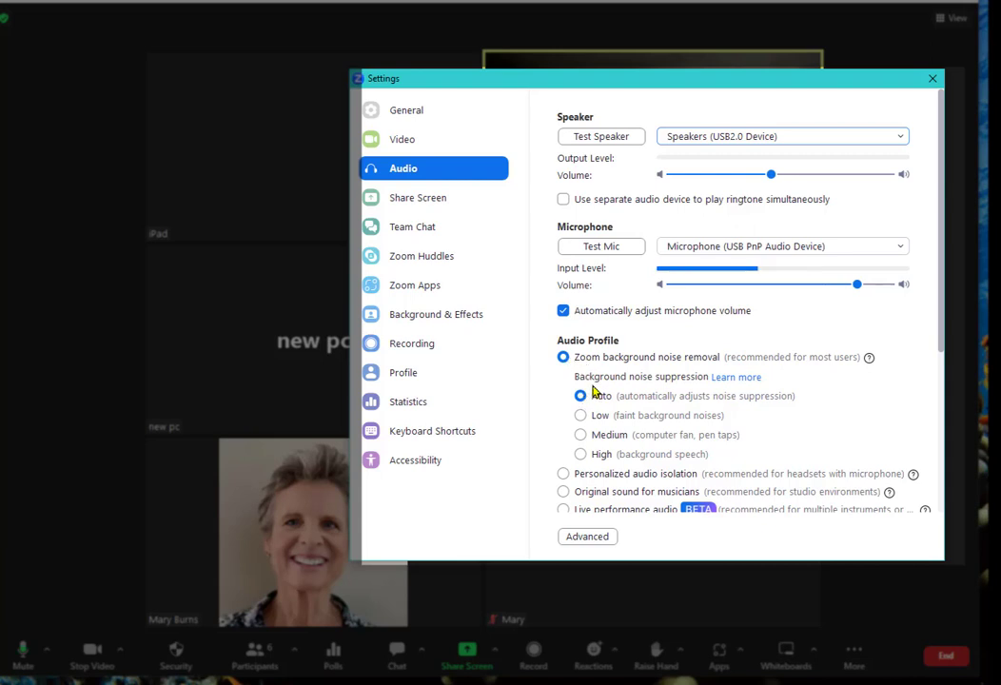
pyautogui.scroll(-5, 678, 385)
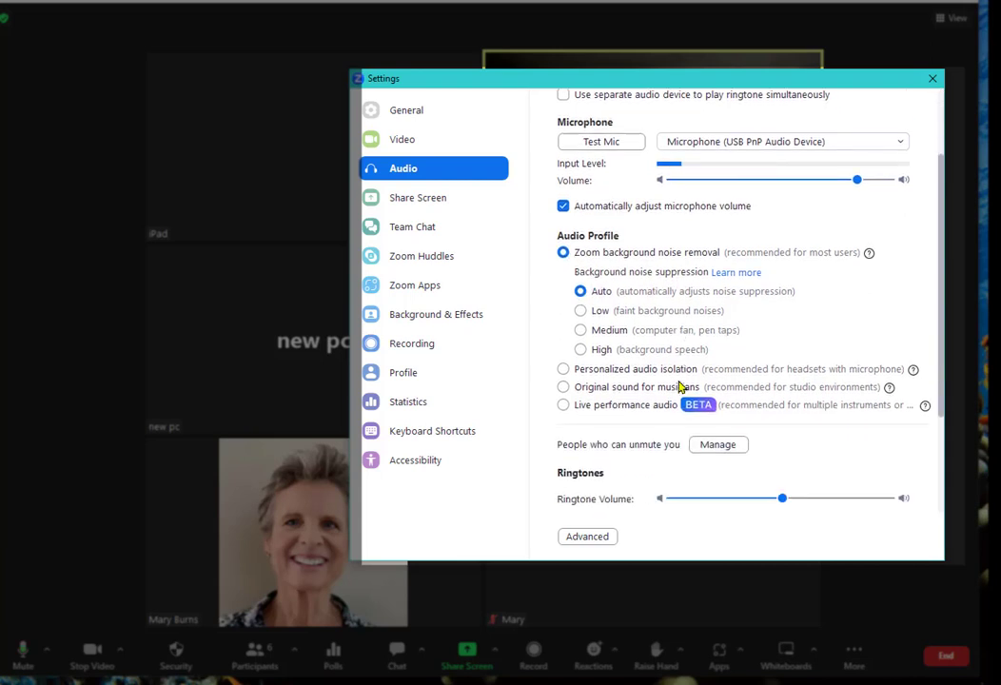
pyautogui.scroll(-2, 681, 387)
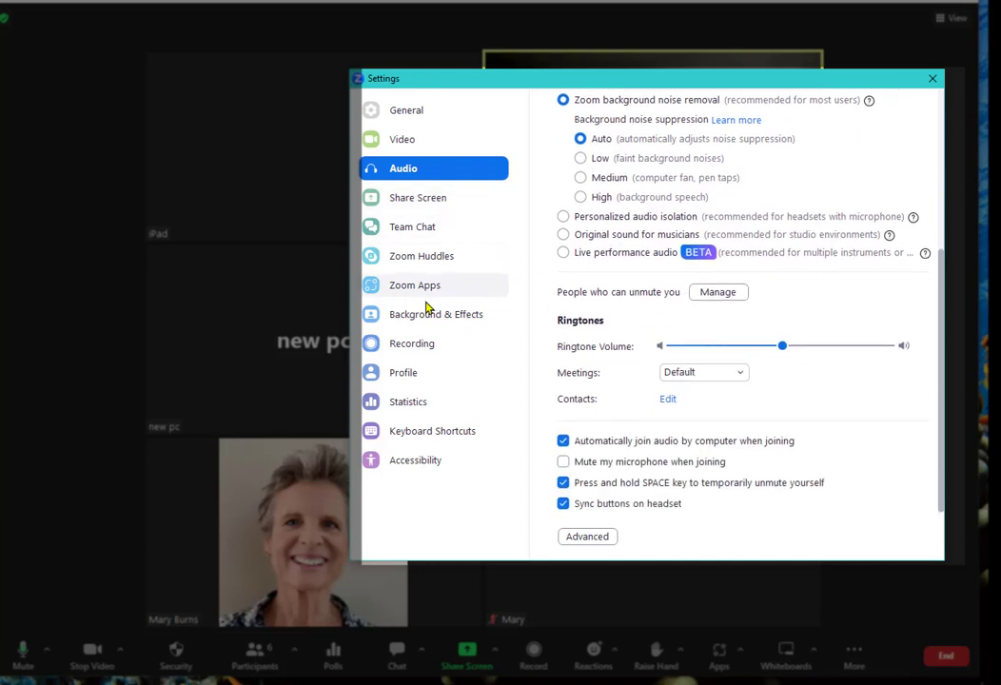
pyautogui.click(934, 79)
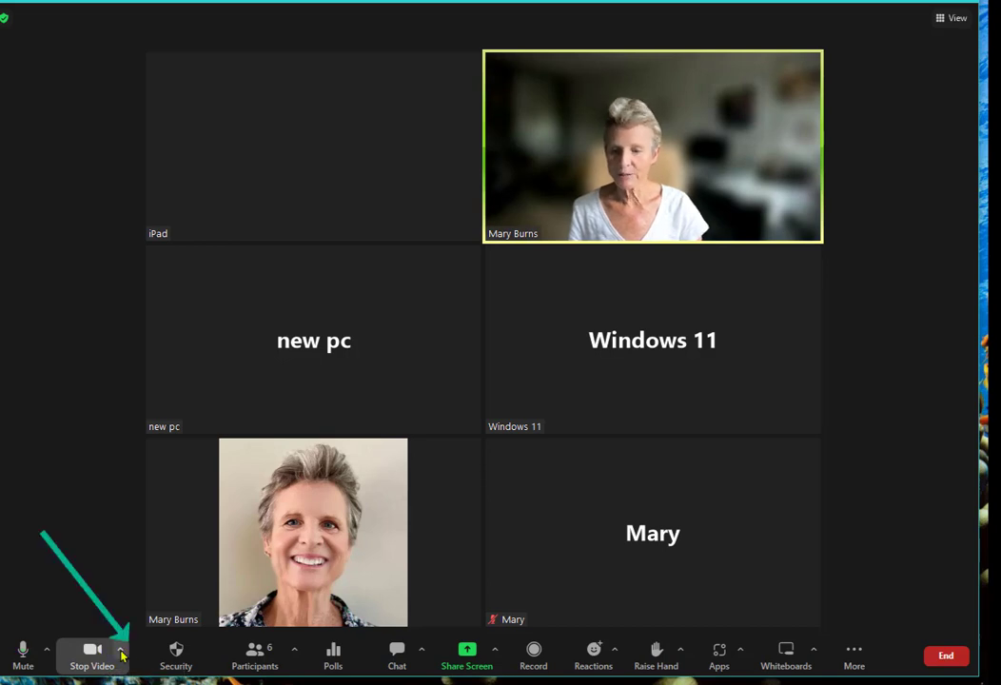
# - Browse the available virtual backgrounds for your video, from the default images through the custom ones
pyautogui.click(121, 652)
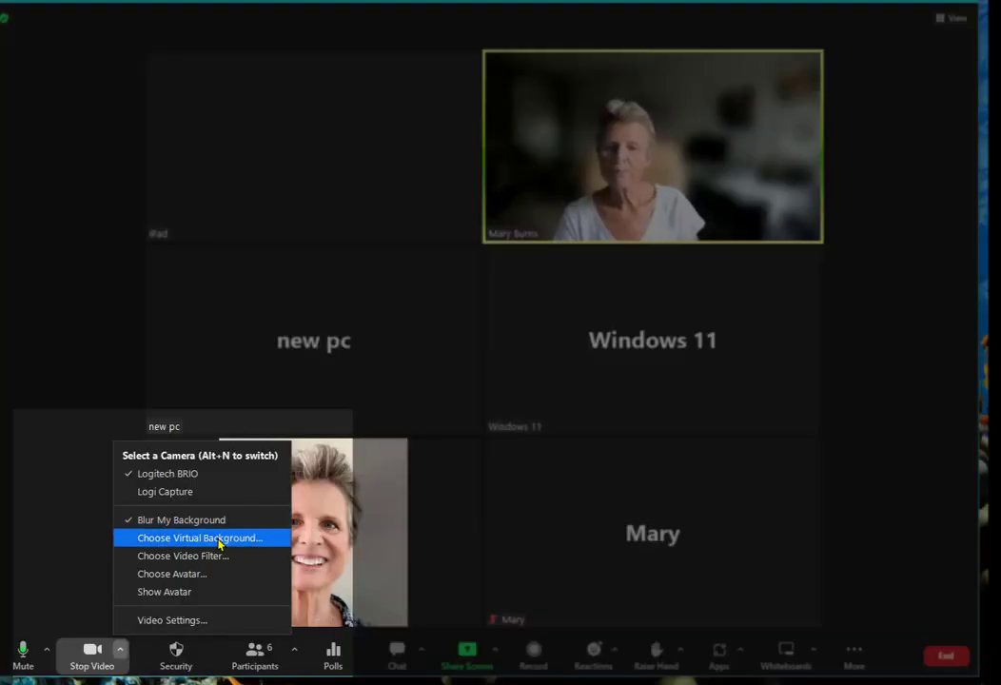
pyautogui.click(219, 540)
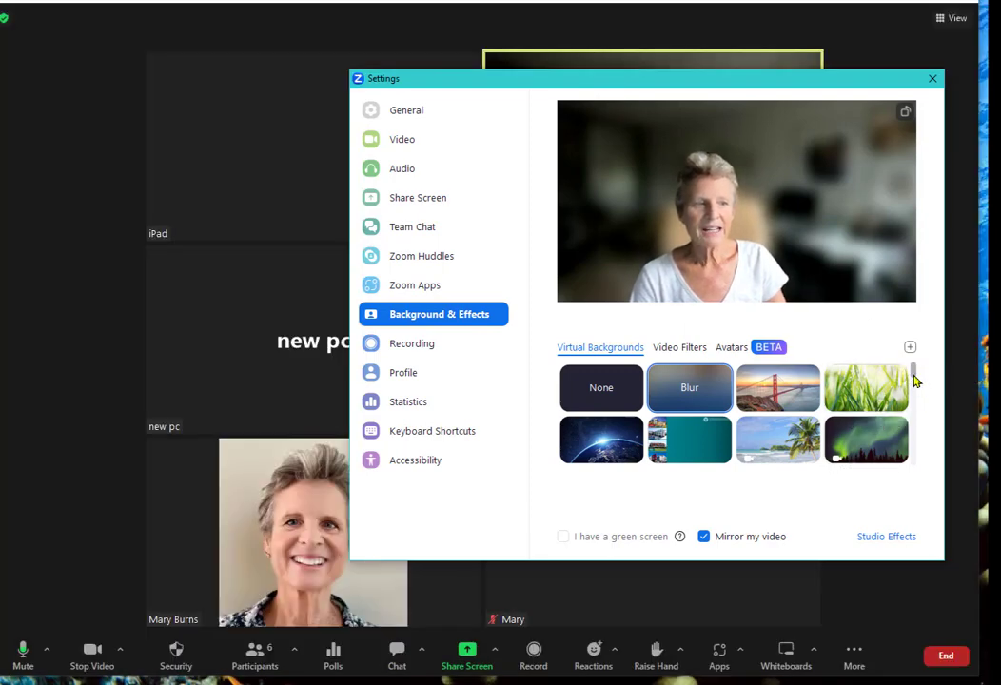
pyautogui.scroll(-3, 912, 380)
pyautogui.scroll(3, 910, 380)
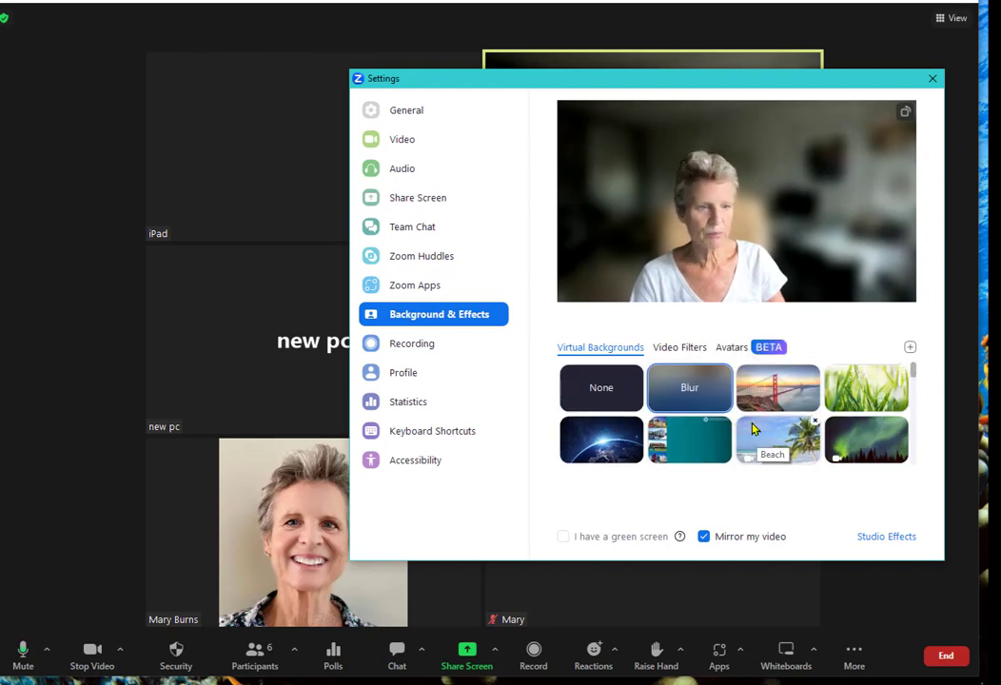
pyautogui.scroll(-3, 753, 430)
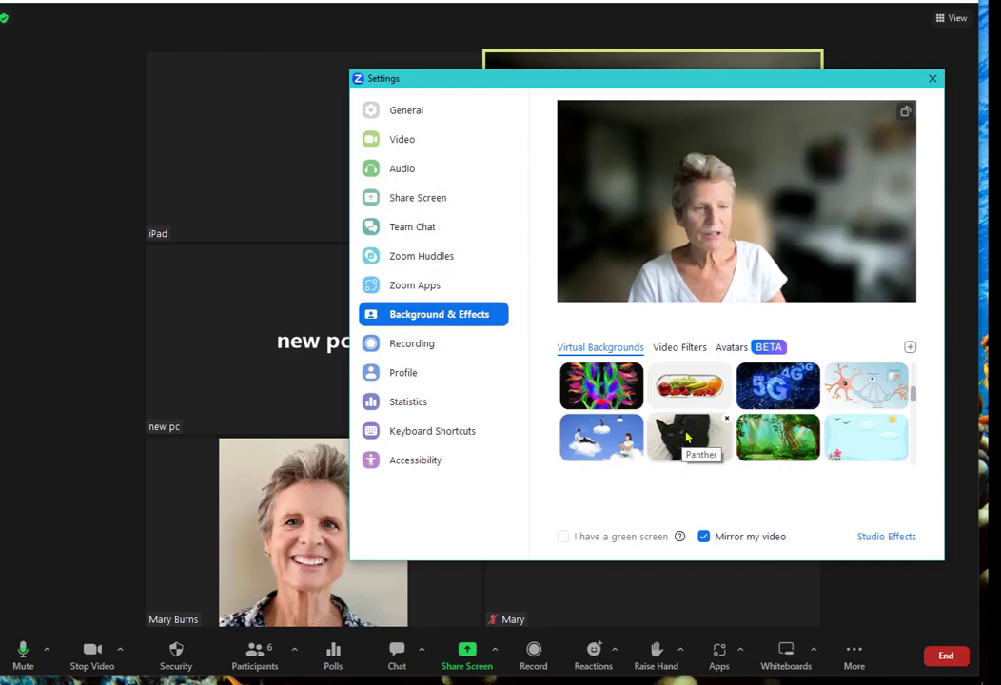
pyautogui.scroll(-2, 682, 436)
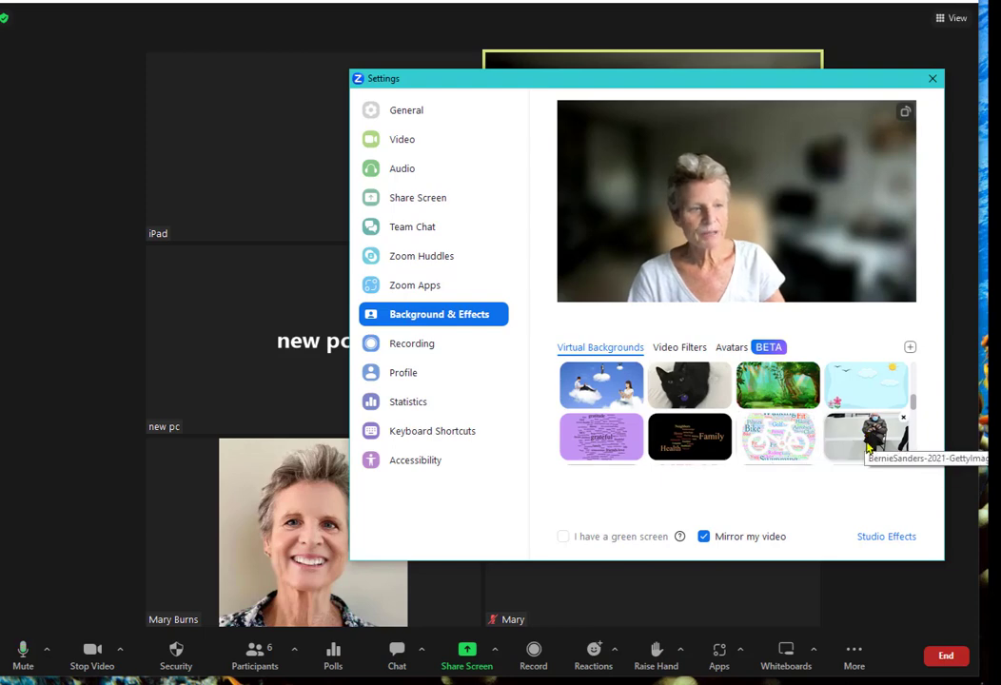
pyautogui.scroll(-2, 868, 439)
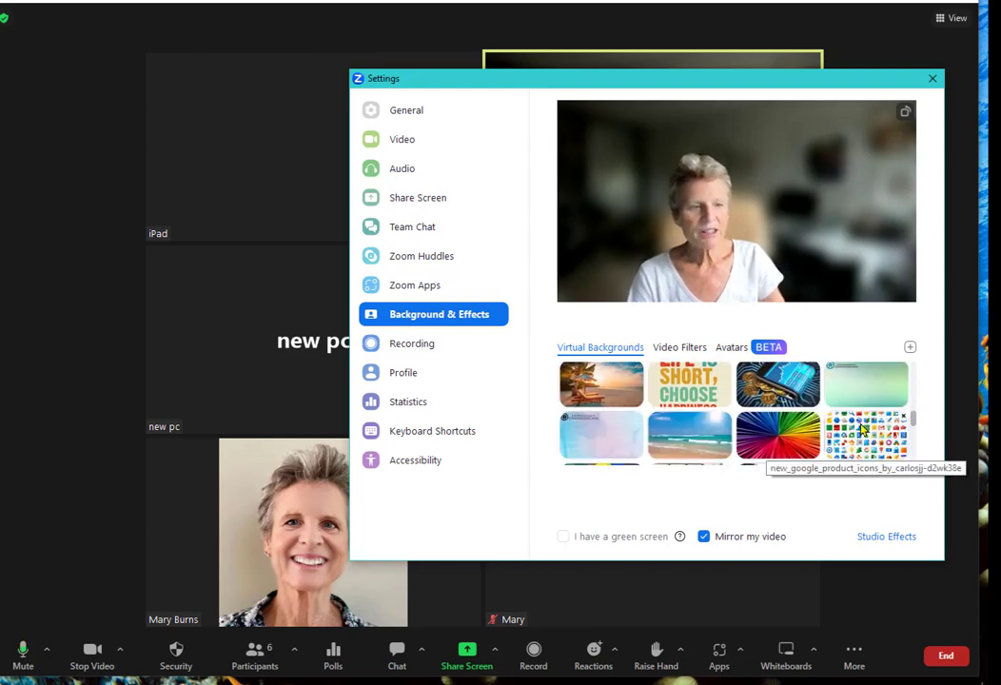
pyautogui.scroll(3, 764, 435)
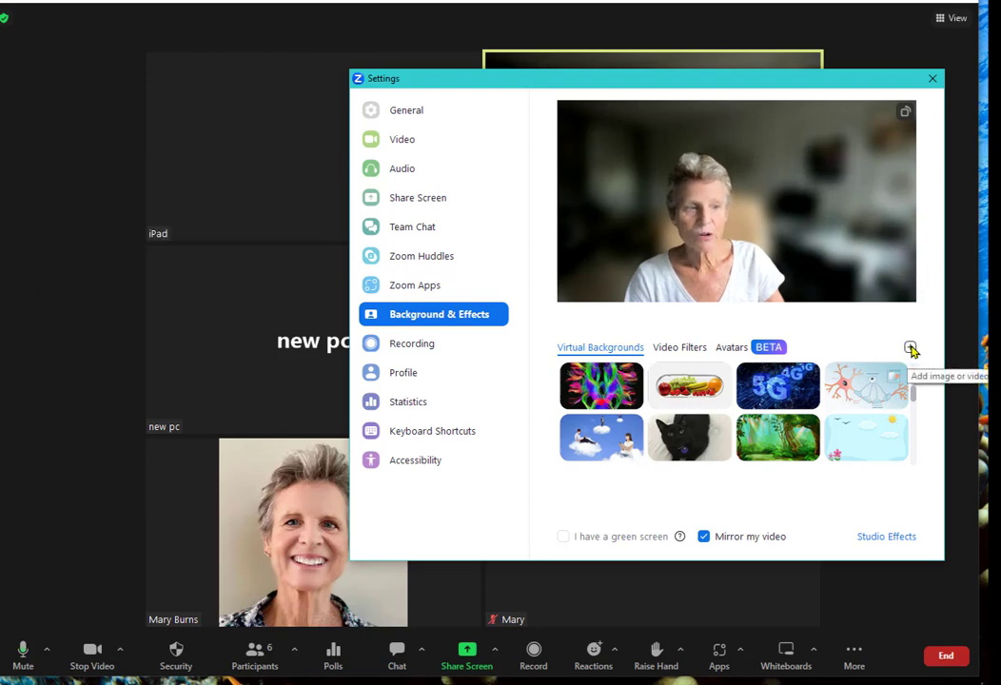
pyautogui.scroll(3, 770, 404)
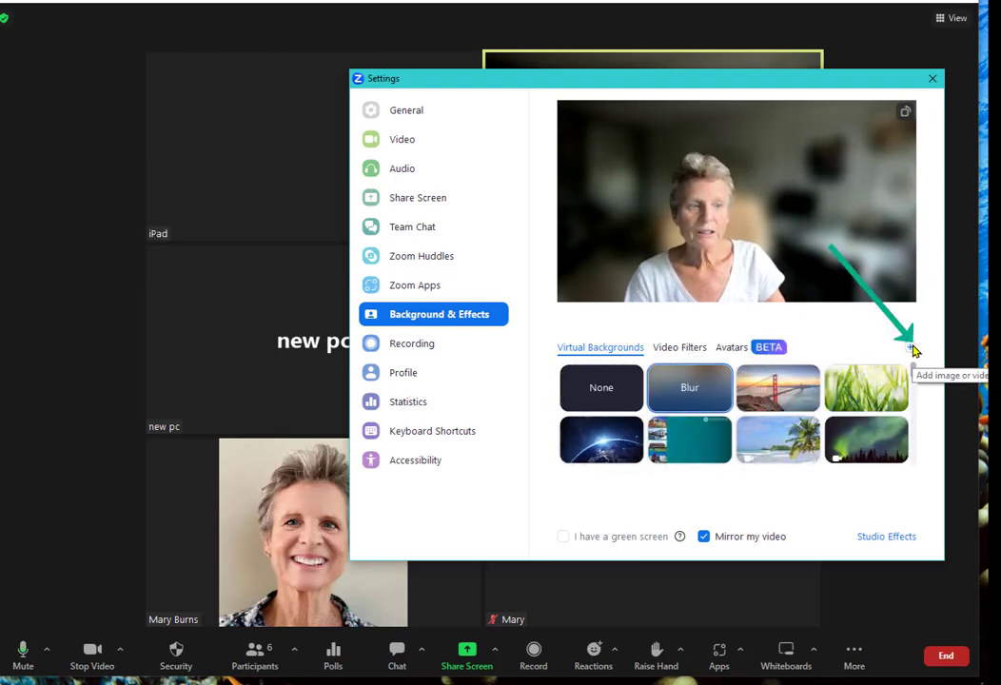
# - Add the image IMG_7910.JPG from the 202306__ folder in the Pictures library as a virtual background
pyautogui.click(911, 348)
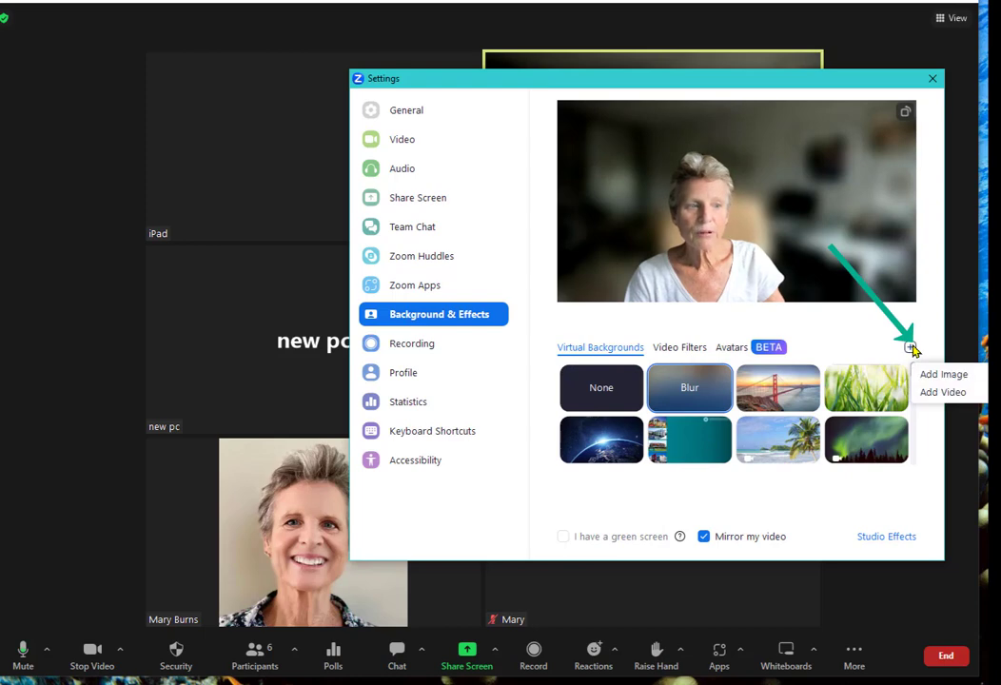
pyautogui.click(966, 376)
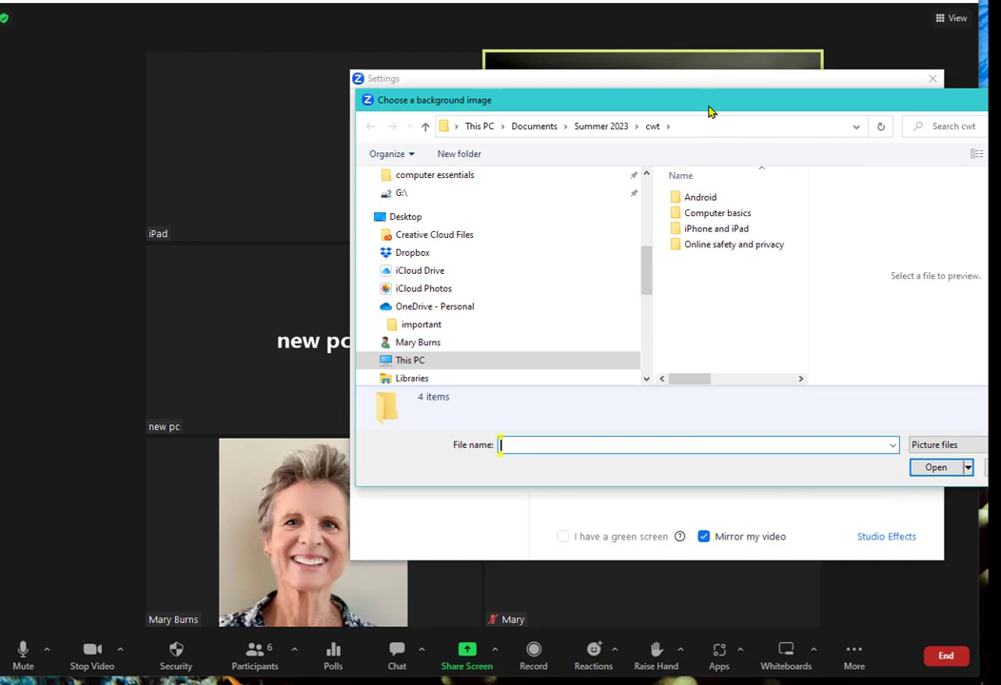
pyautogui.moveTo(682, 103); pyautogui.dragTo(548, 106)
pyautogui.scroll(-2, 379, 332)
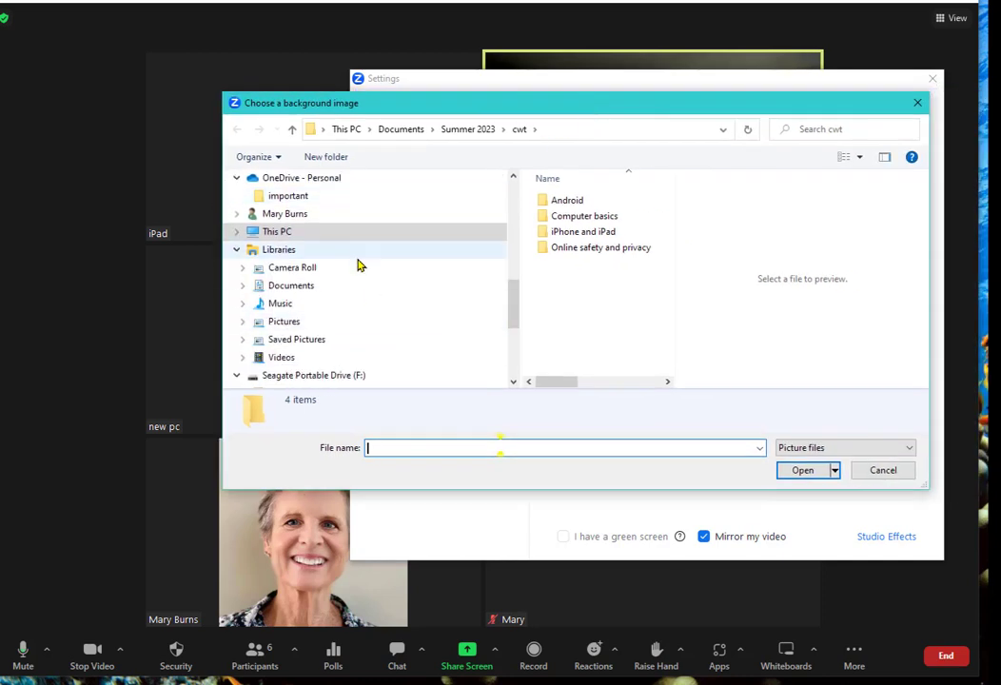
pyautogui.click(320, 324)
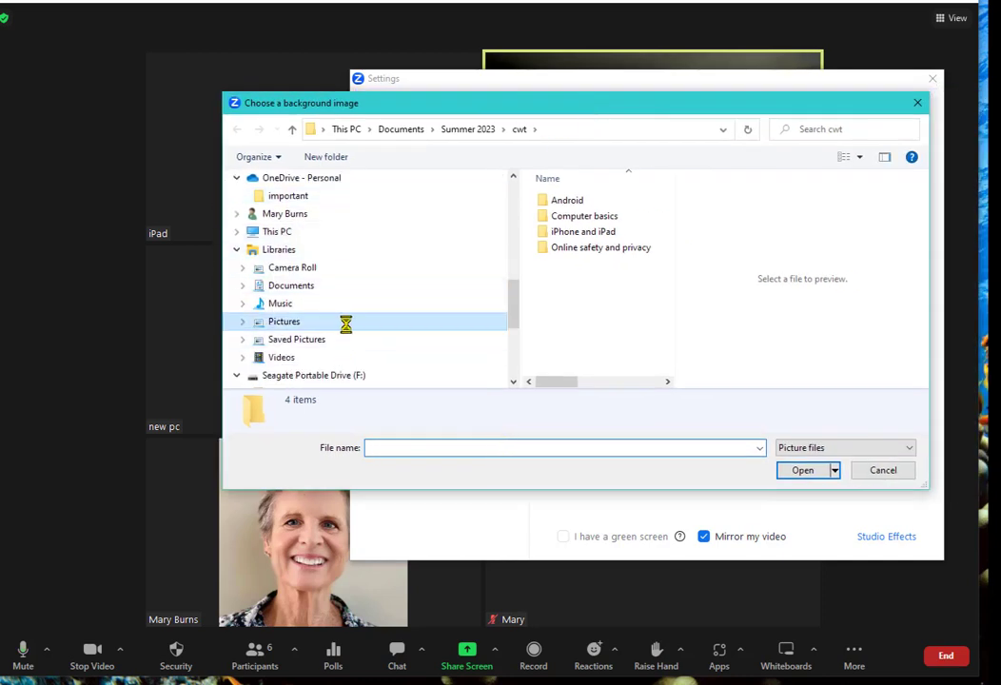
pyautogui.doubleClick(585, 362)
pyautogui.click(571, 220)
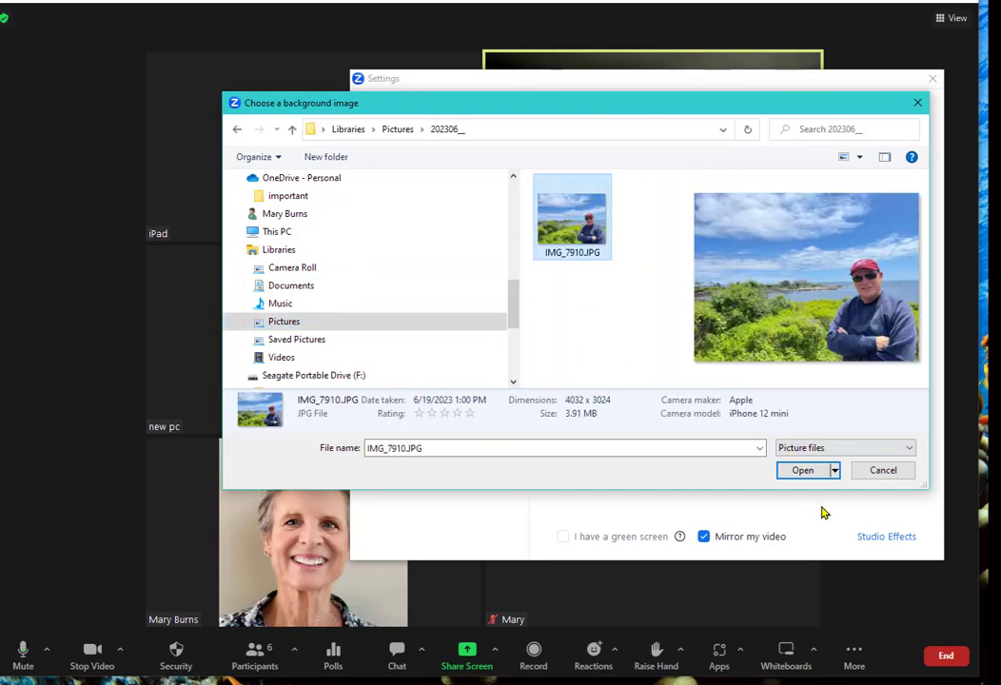
pyautogui.click(804, 473)
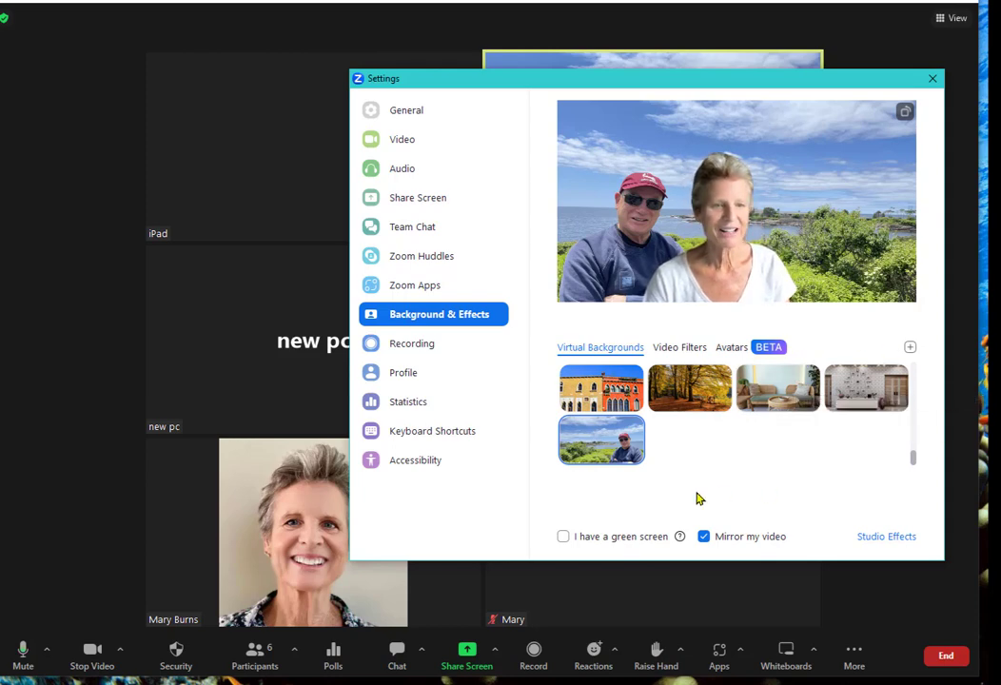
# - Switch the virtual background through the colourful buildings and the autumn forest to the white bathroom, and close the settings
pyautogui.click(592, 394)
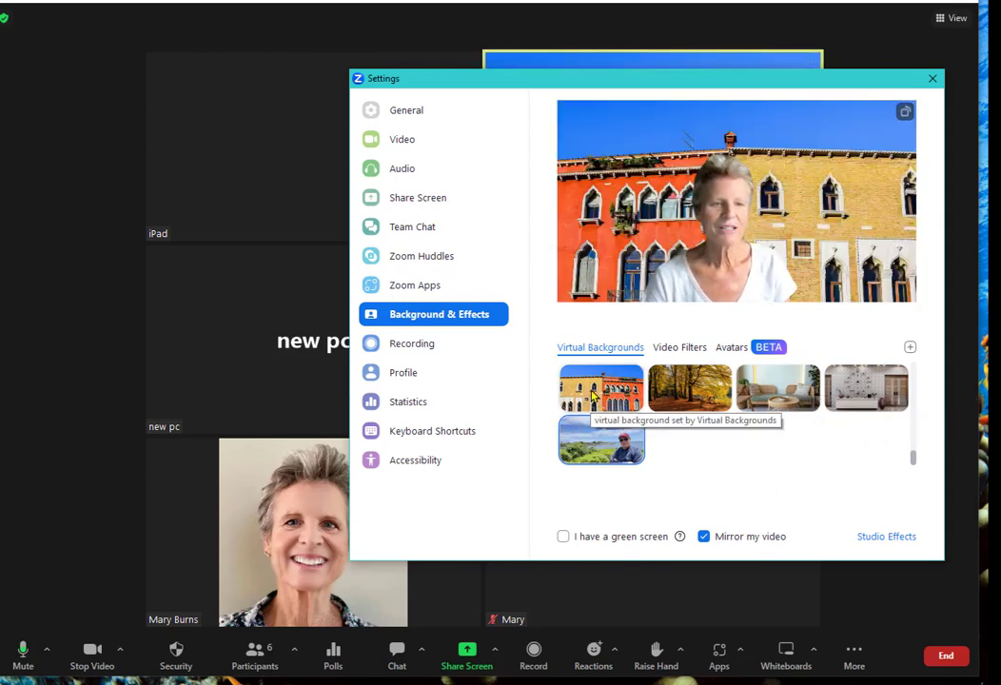
pyautogui.click(683, 388)
pyautogui.scroll(3, 683, 391)
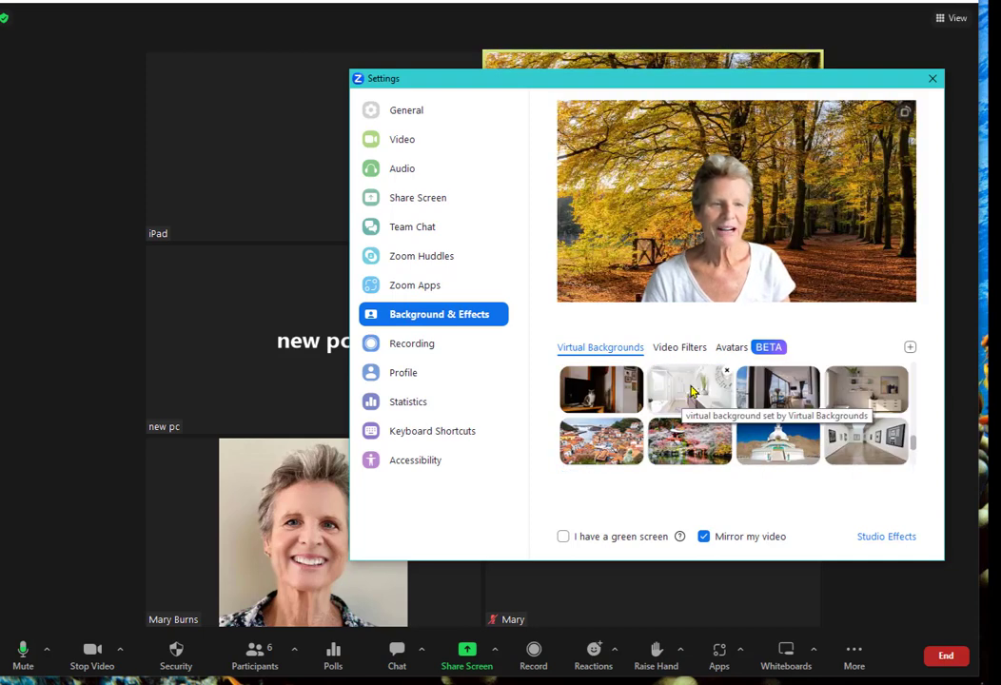
pyautogui.click(691, 392)
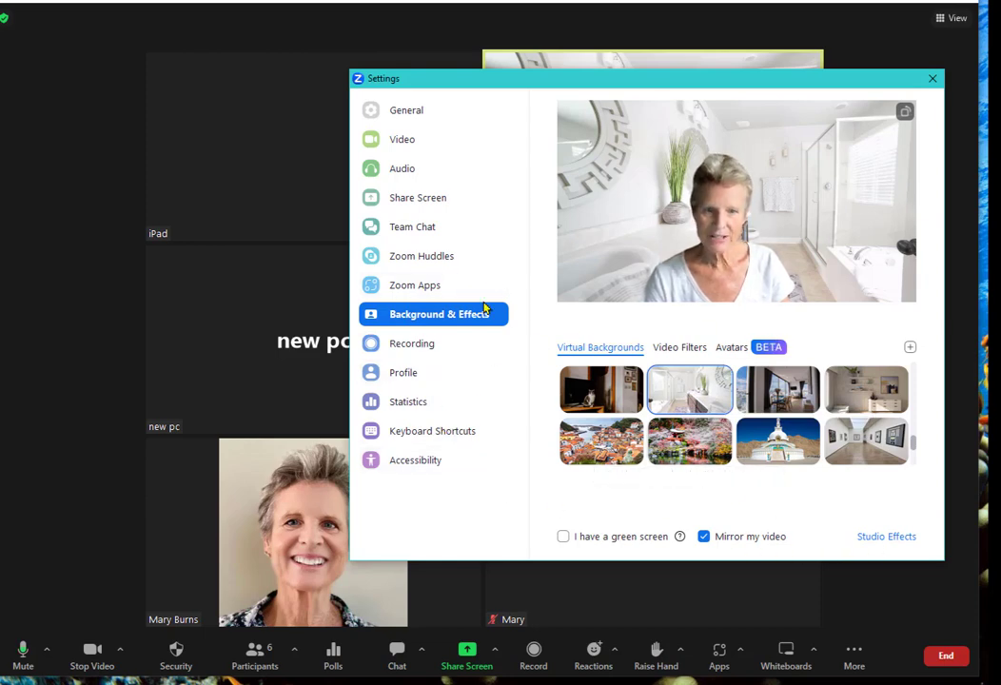
pyautogui.moveTo(614, 78); pyautogui.dragTo(522, 147)
pyautogui.press('Escape')
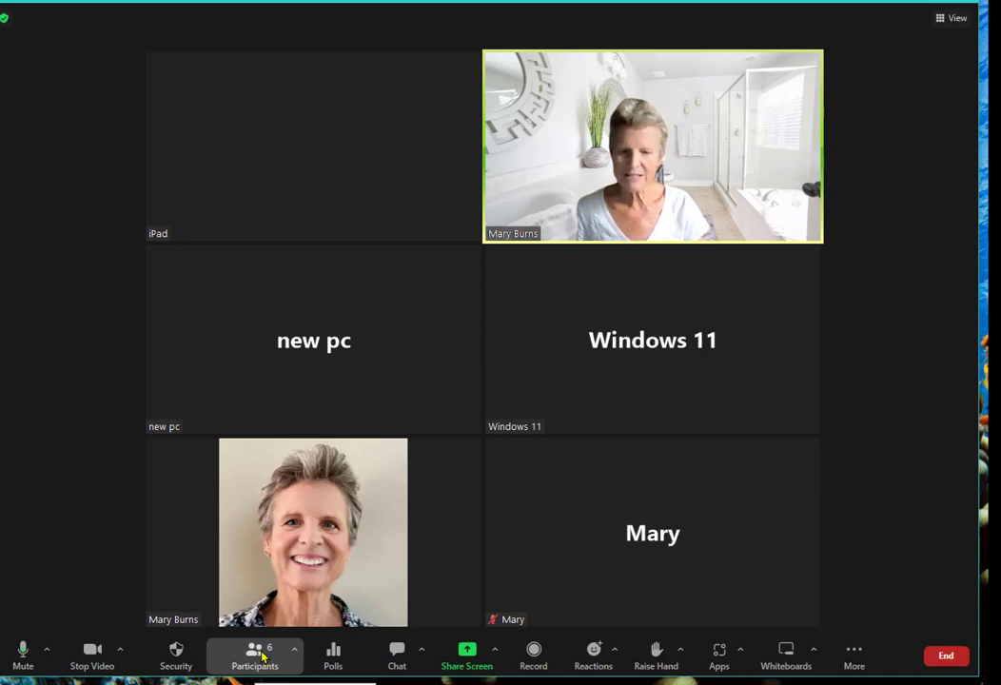
# - View the participants list and the meeting chat beside the video gallery, and close both
pyautogui.moveTo(508, 569)
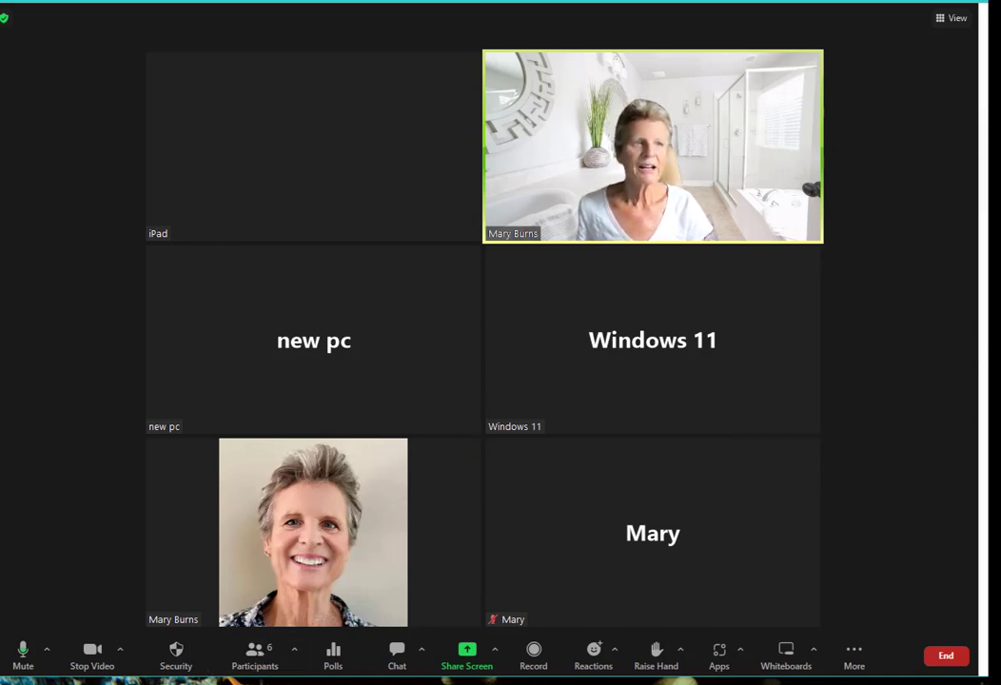
pyautogui.hotkey('alt', 'u')
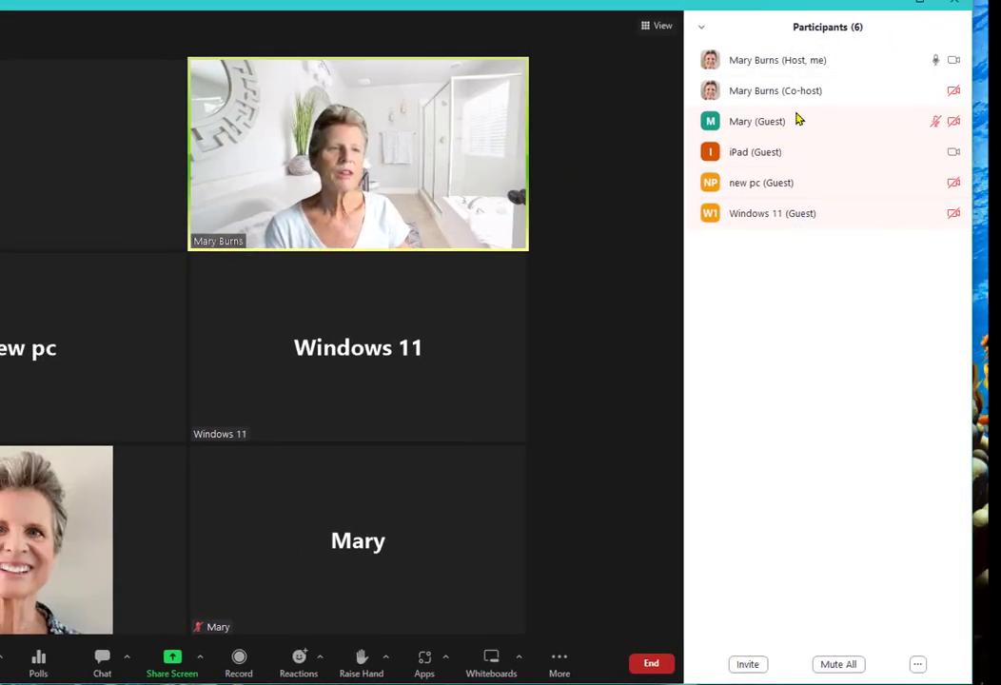
pyautogui.moveTo(785, 181)
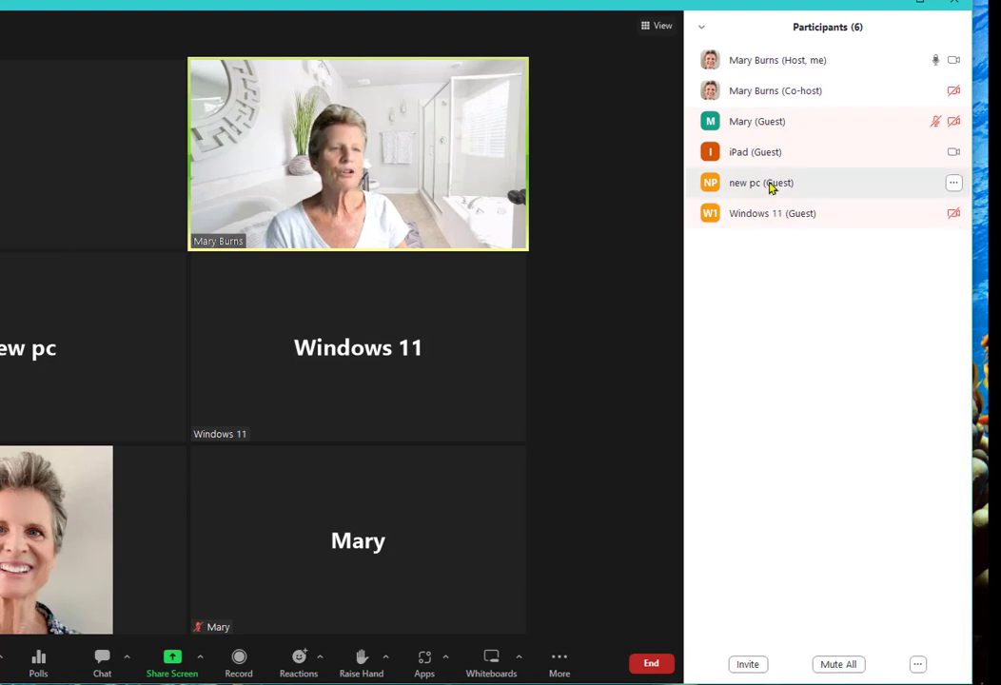
pyautogui.click(270, 666)
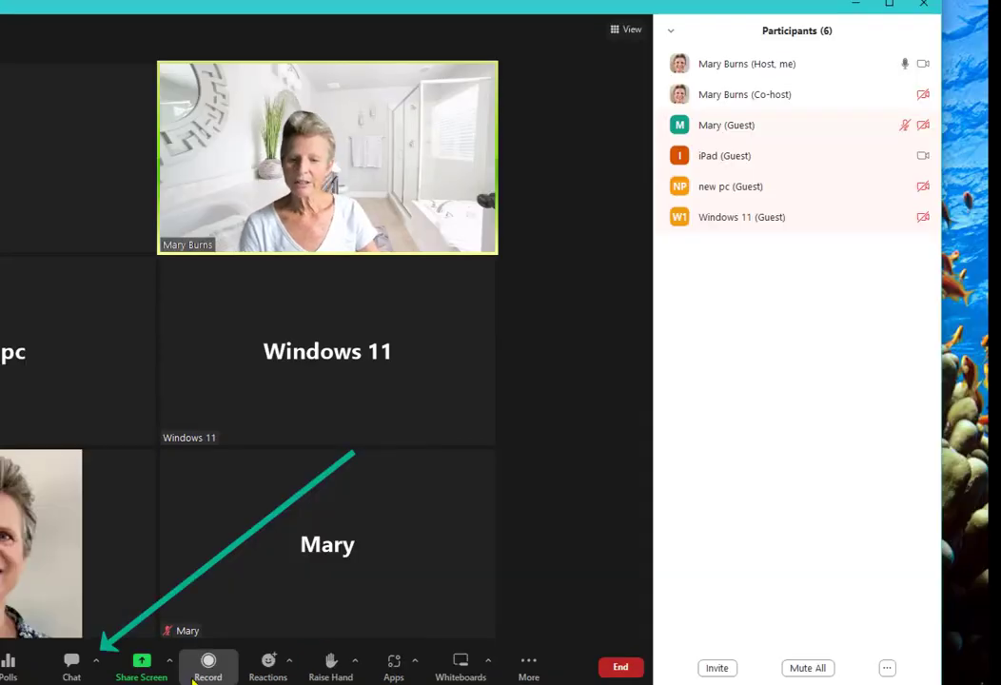
pyautogui.click(72, 661)
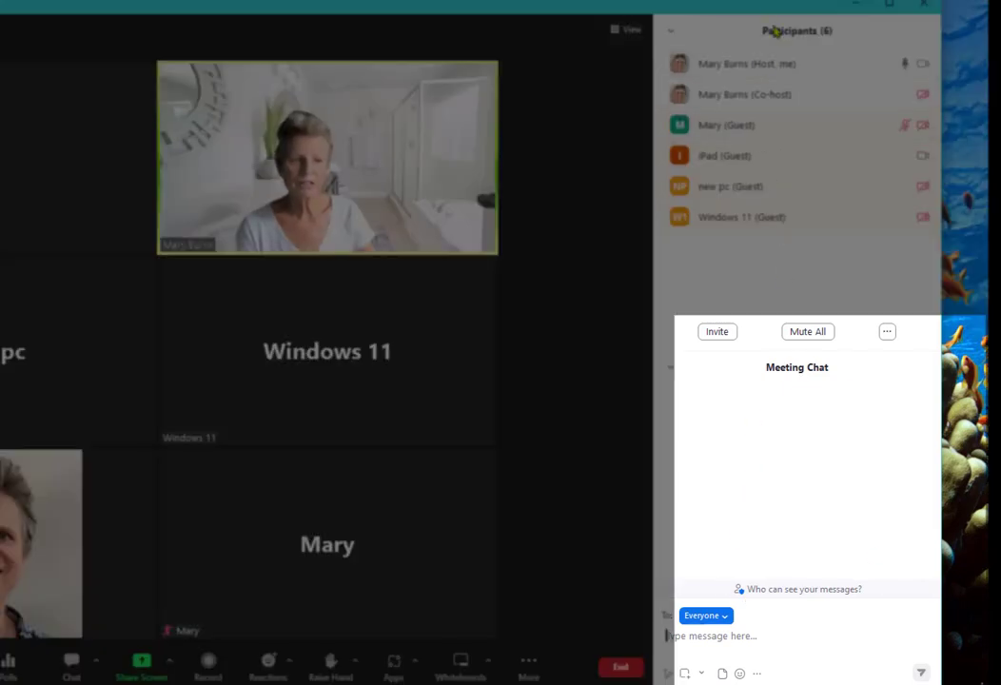
pyautogui.click(71, 671)
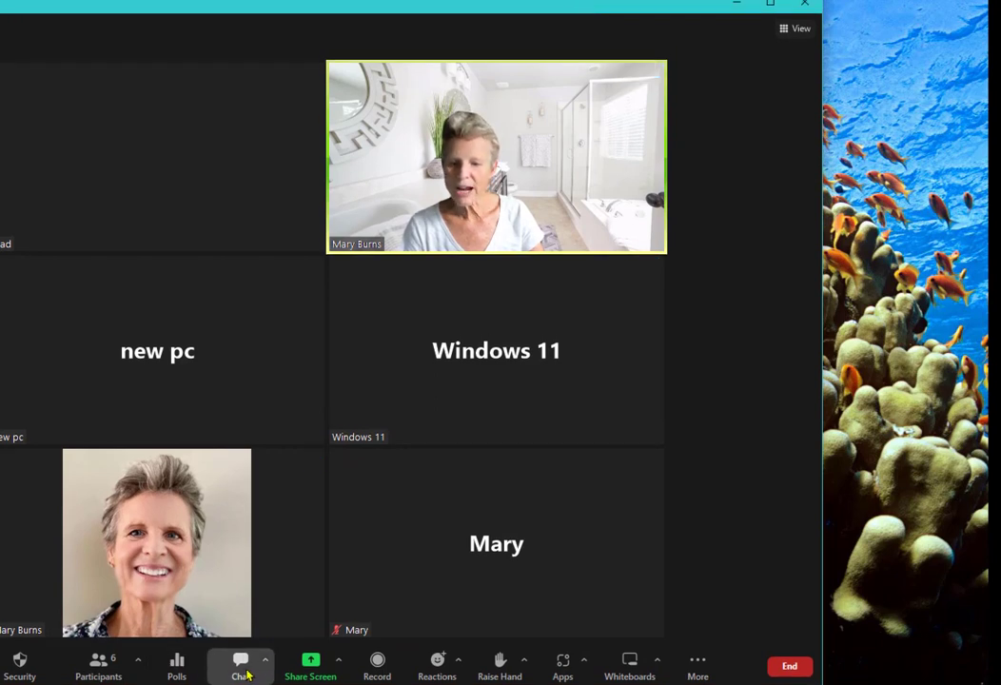
# - Open the meeting chat and send the message "Hi everyone" to Everyone
pyautogui.click(240, 663)
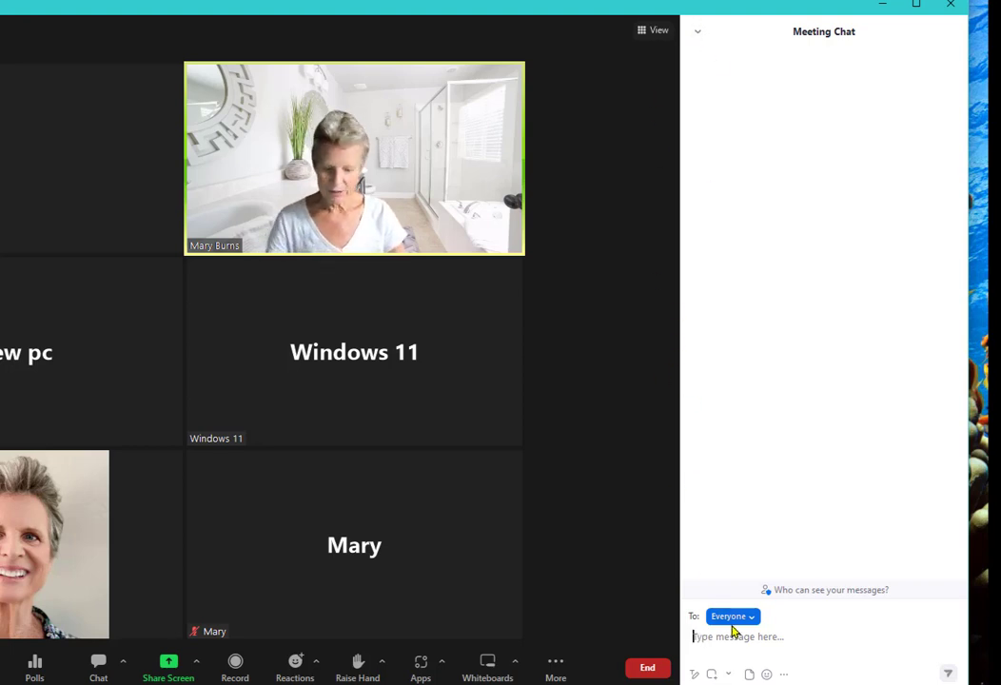
pyautogui.write('Hi everyone')
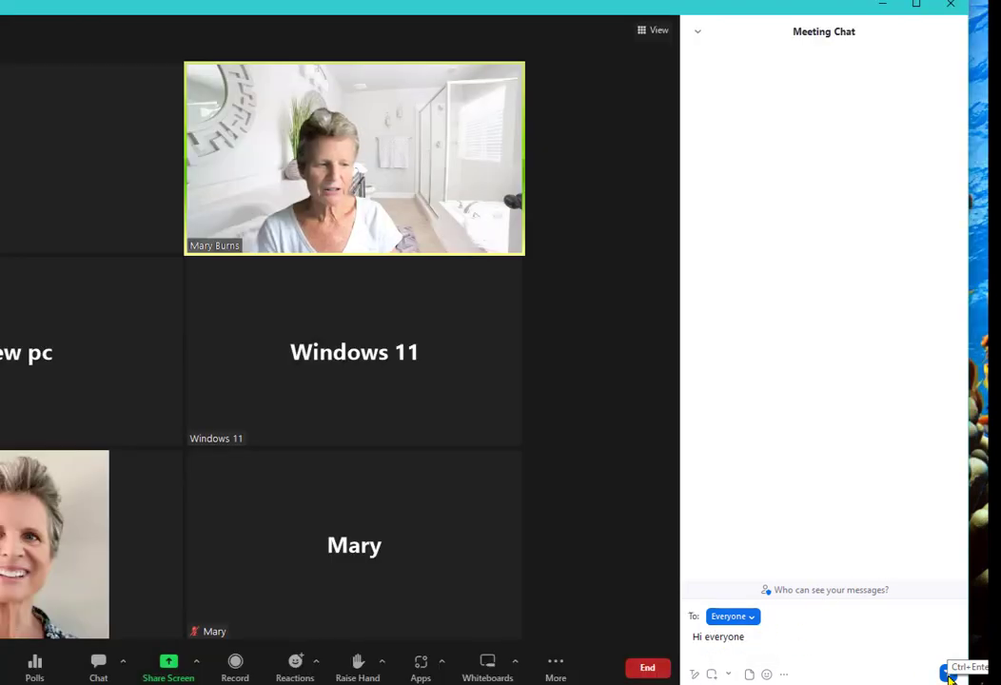
pyautogui.click(948, 674)
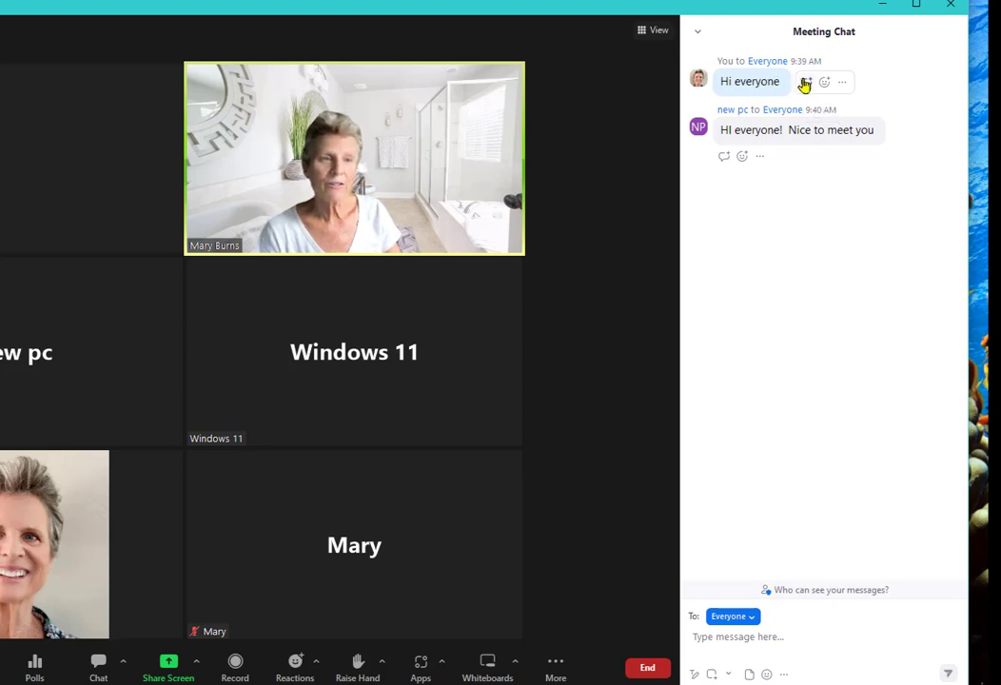
# - Reply "Yes, nice to meet you!" to the chat message from new pc, and collapse its replies
pyautogui.click(725, 159)
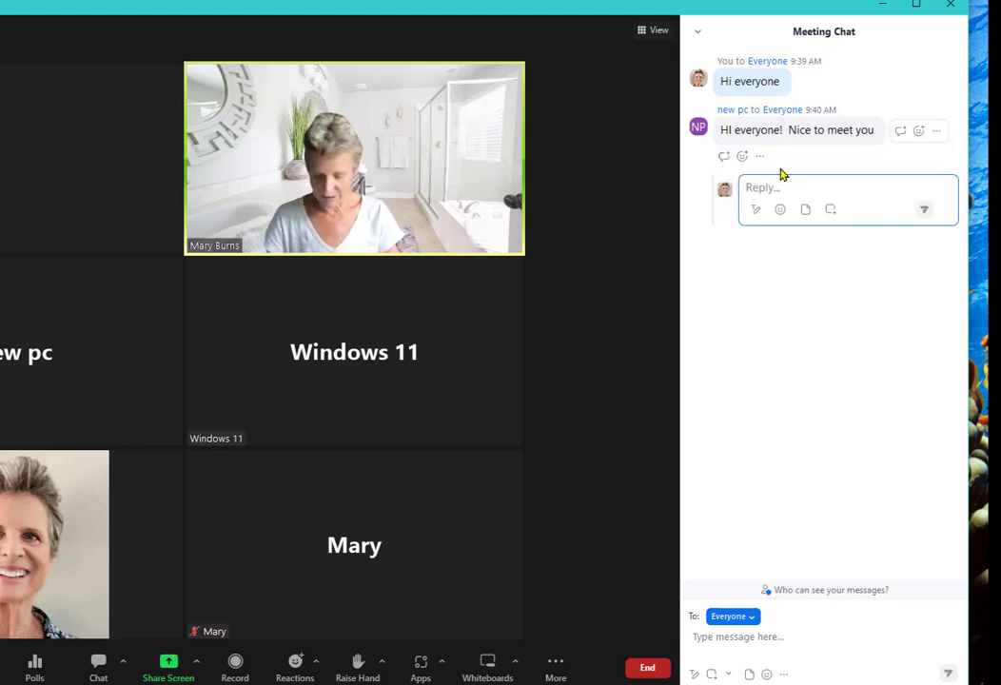
pyautogui.write('Y')
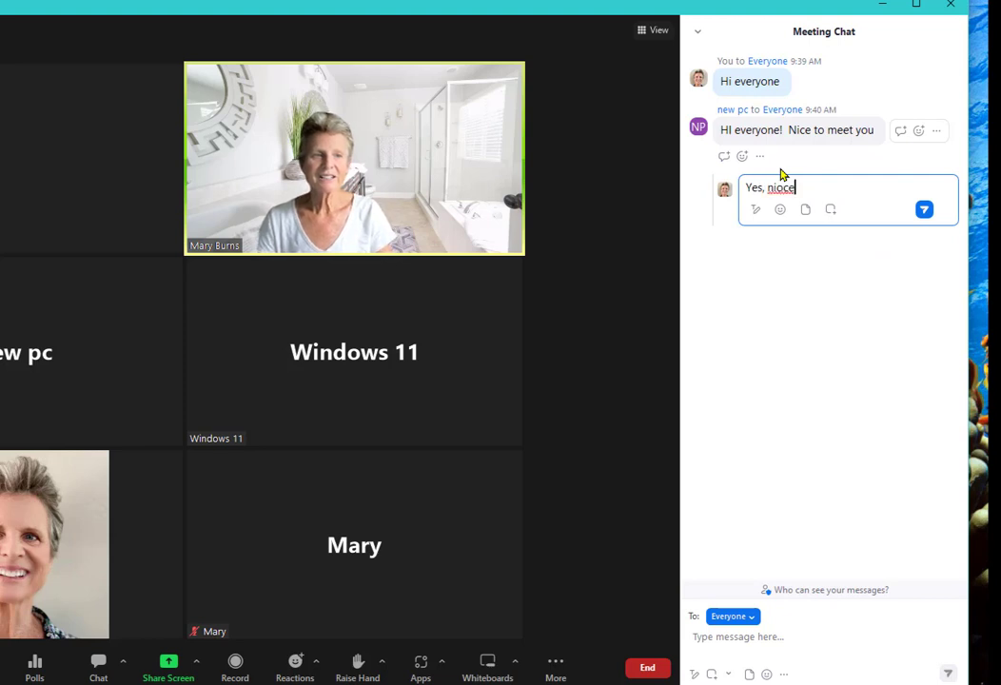
pyautogui.write('es, nice to meet you!')
pyautogui.press('Return')
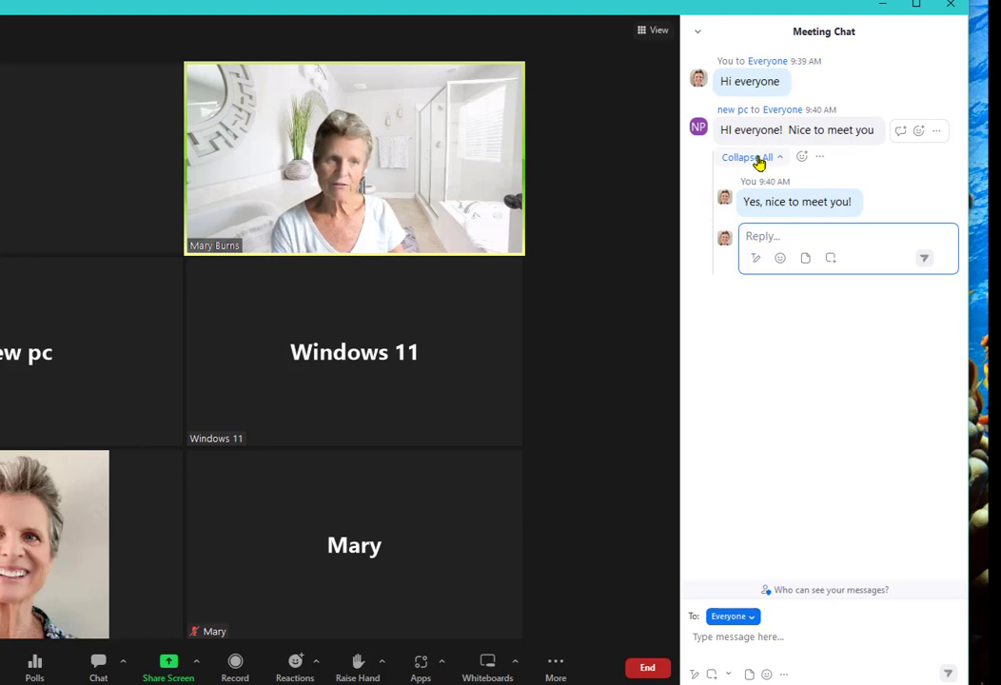
pyautogui.click(756, 158)
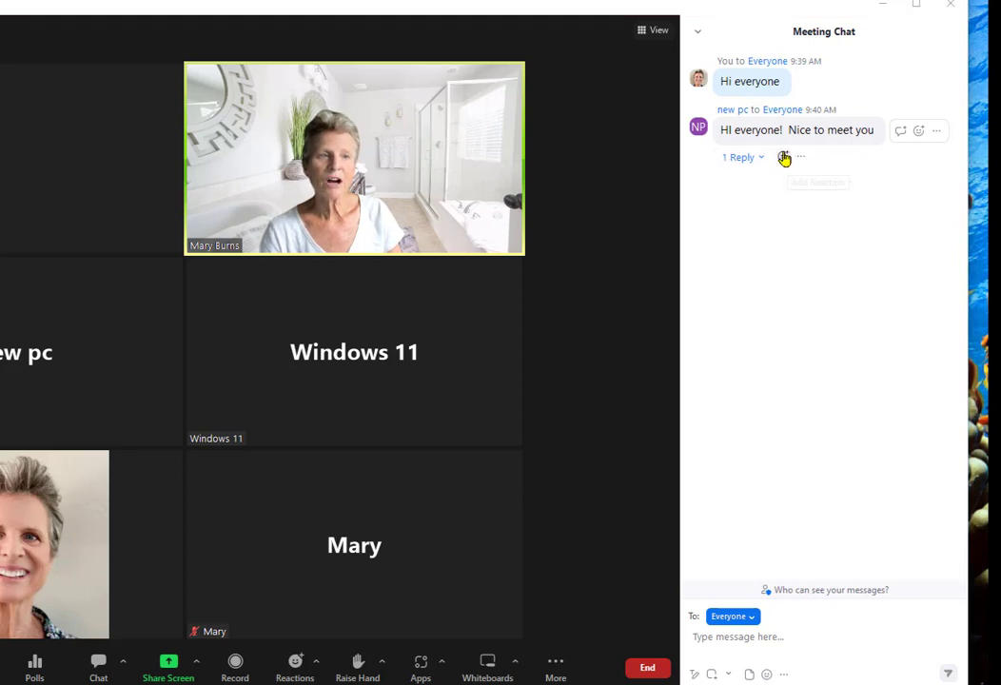
# - Add a laughing emoji reaction to the message from new pc, and check its copy, quote and delete options
pyautogui.moveTo(784, 159)
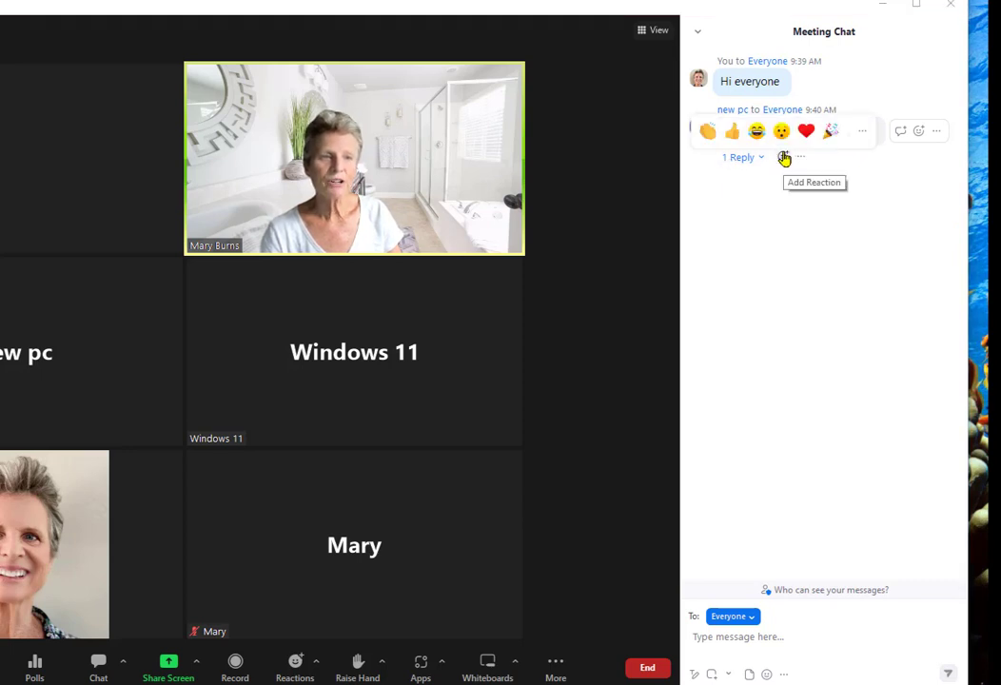
pyautogui.click(756, 131)
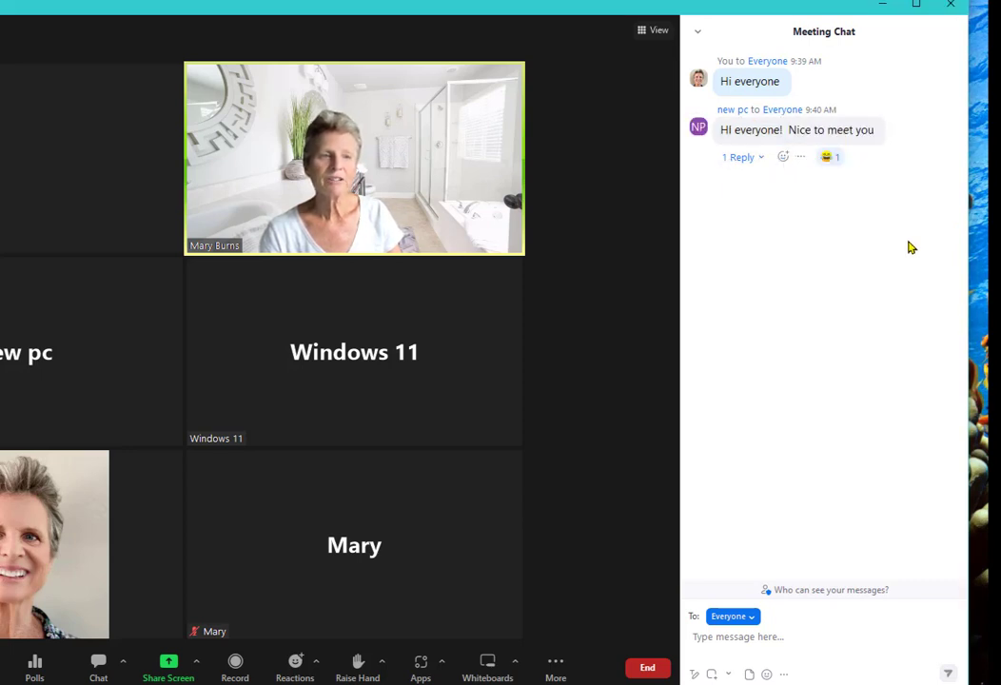
pyautogui.click(801, 158)
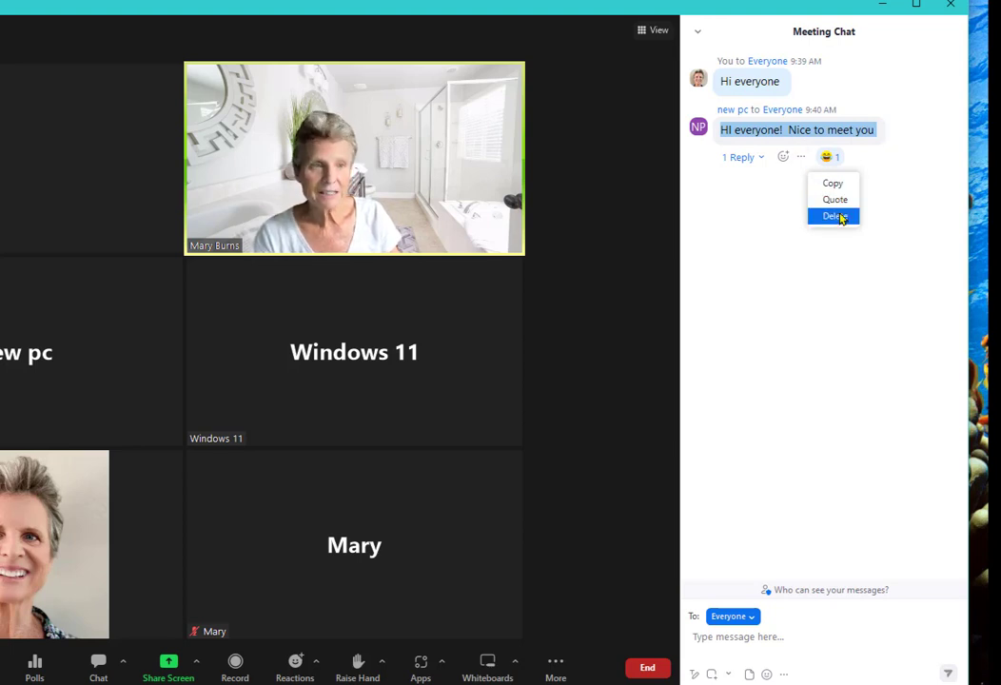
pyautogui.click(822, 535)
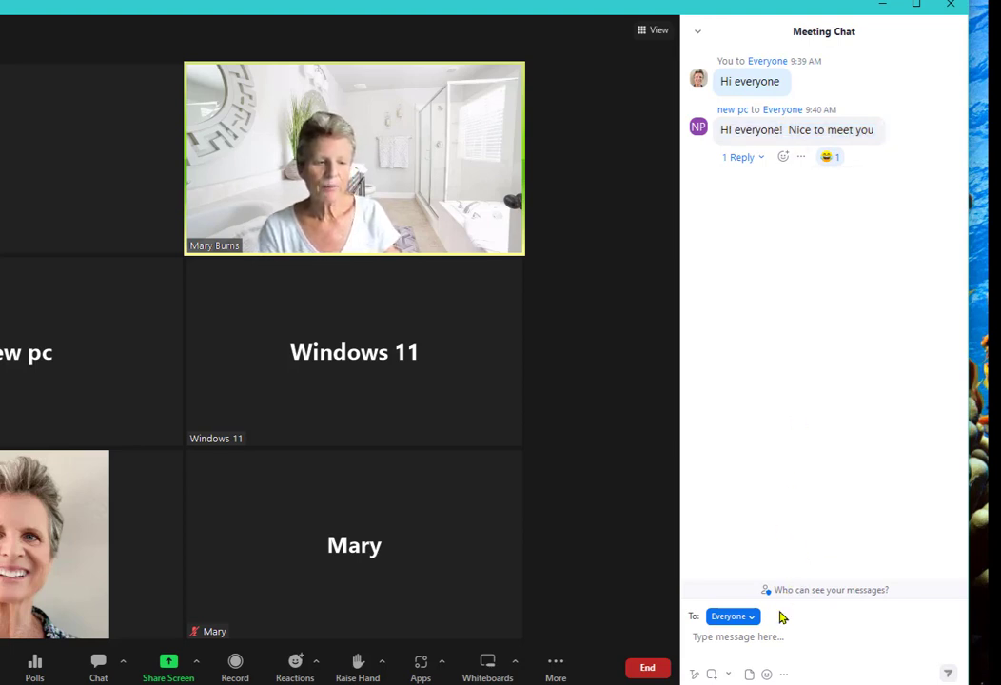
# - Save the meeting chat and show its saved location in the Zoom folder under Documents
pyautogui.click(719, 673)
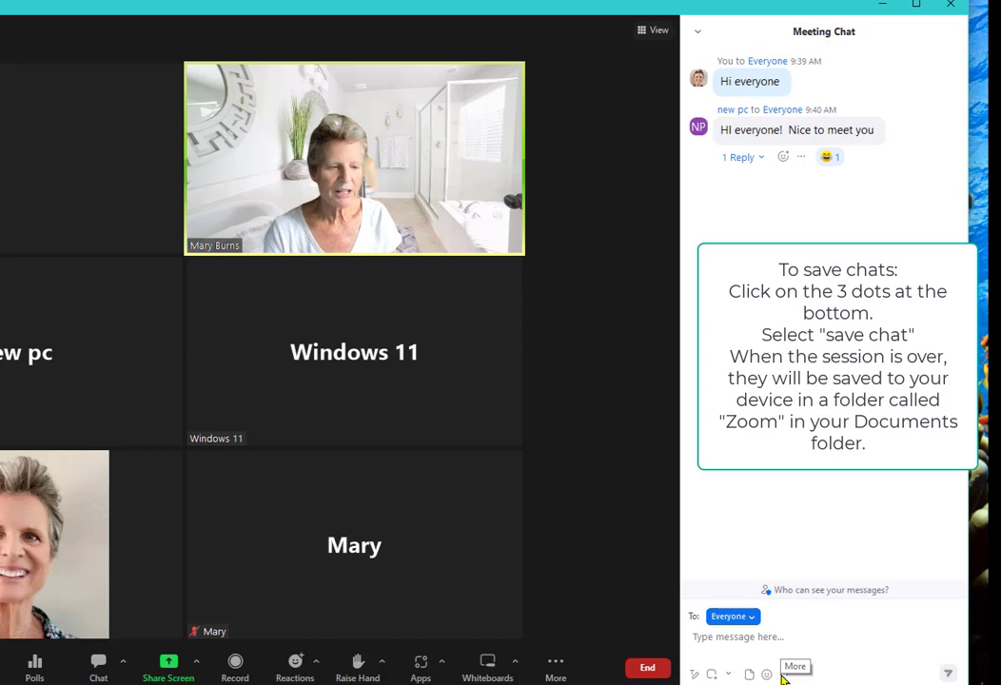
pyautogui.click(782, 675)
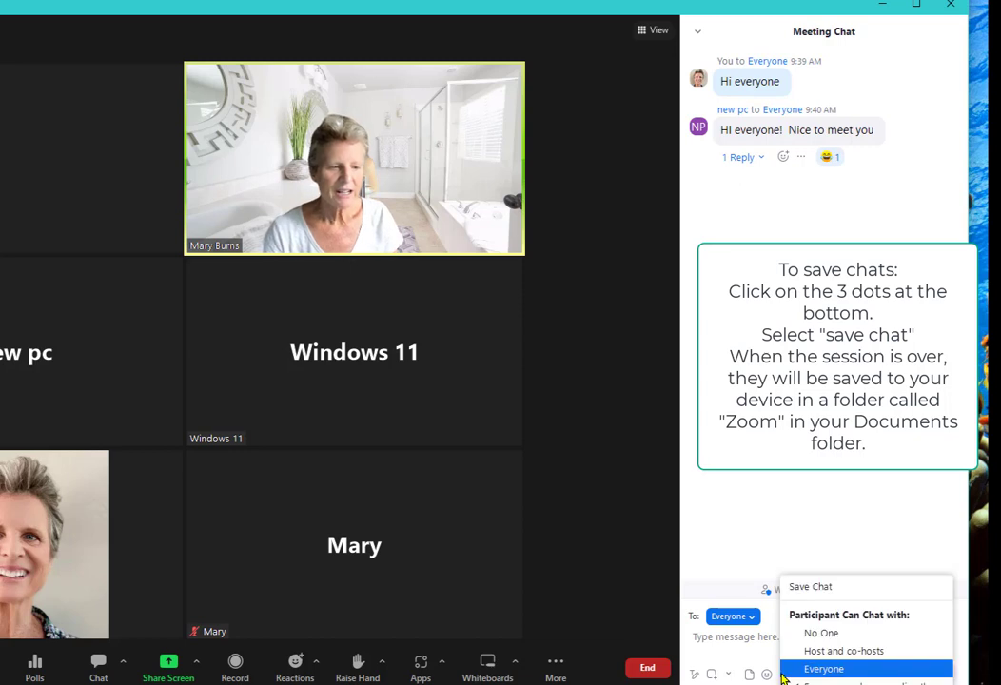
pyautogui.click(810, 587)
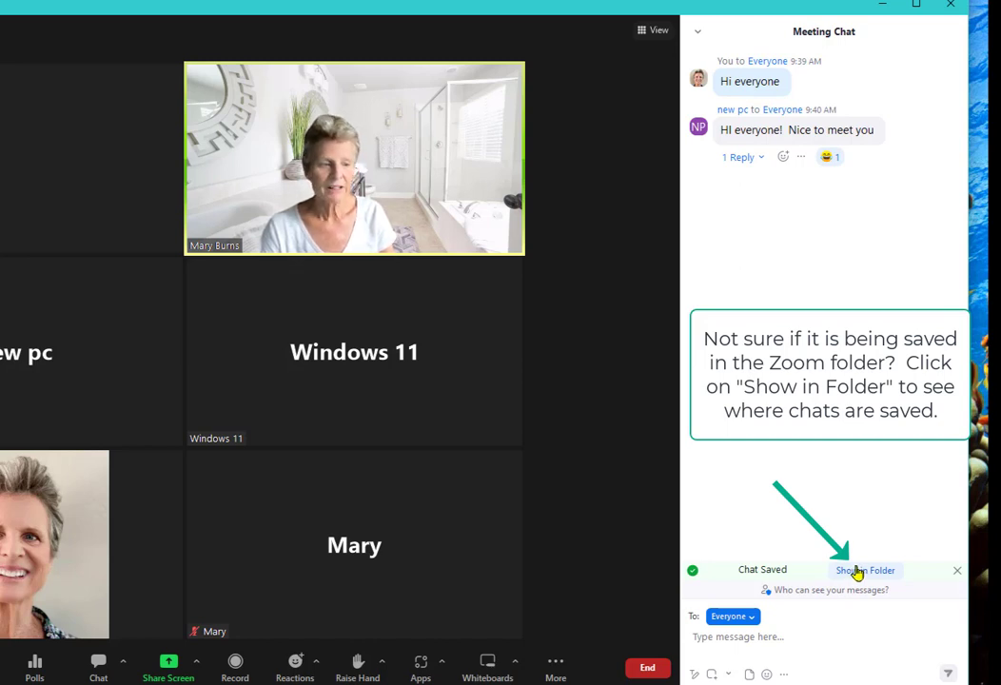
pyautogui.click(856, 571)
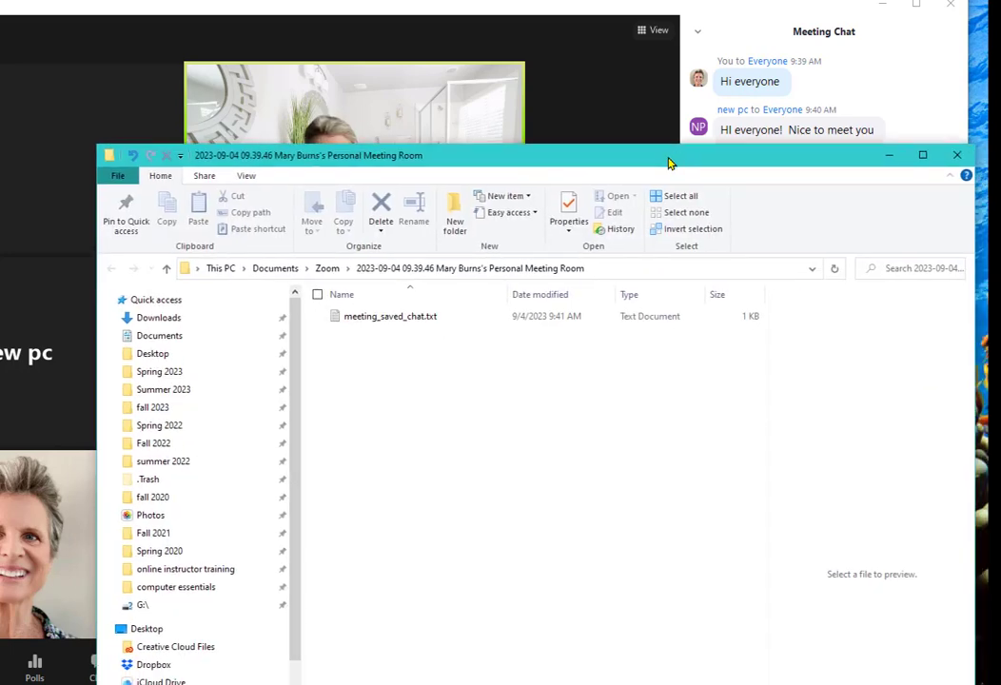
pyautogui.moveTo(670, 160); pyautogui.dragTo(592, 78)
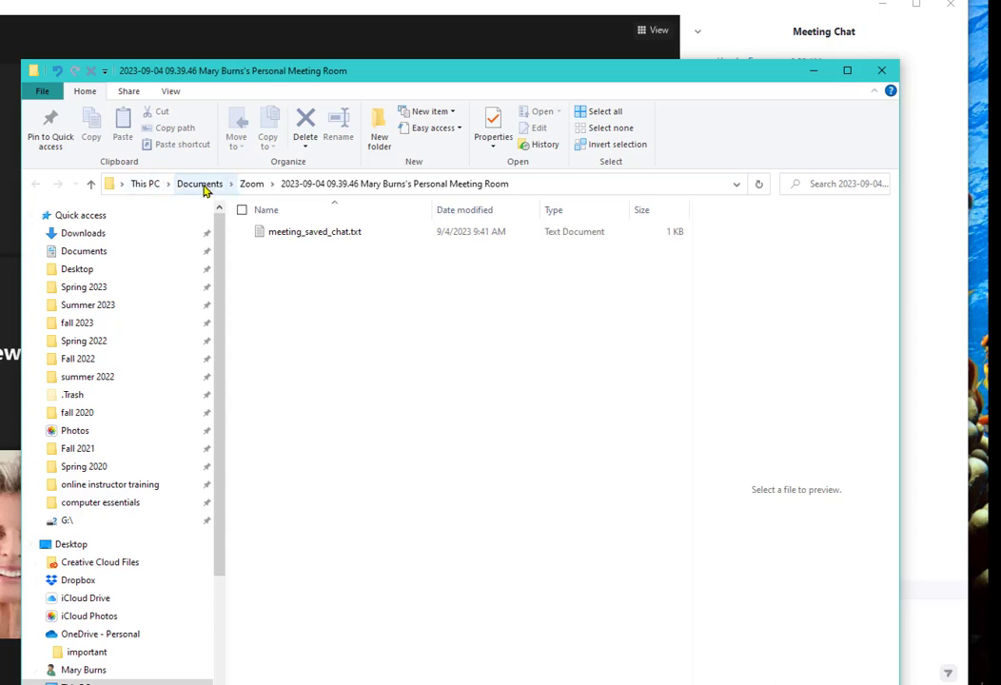
pyautogui.click(253, 184)
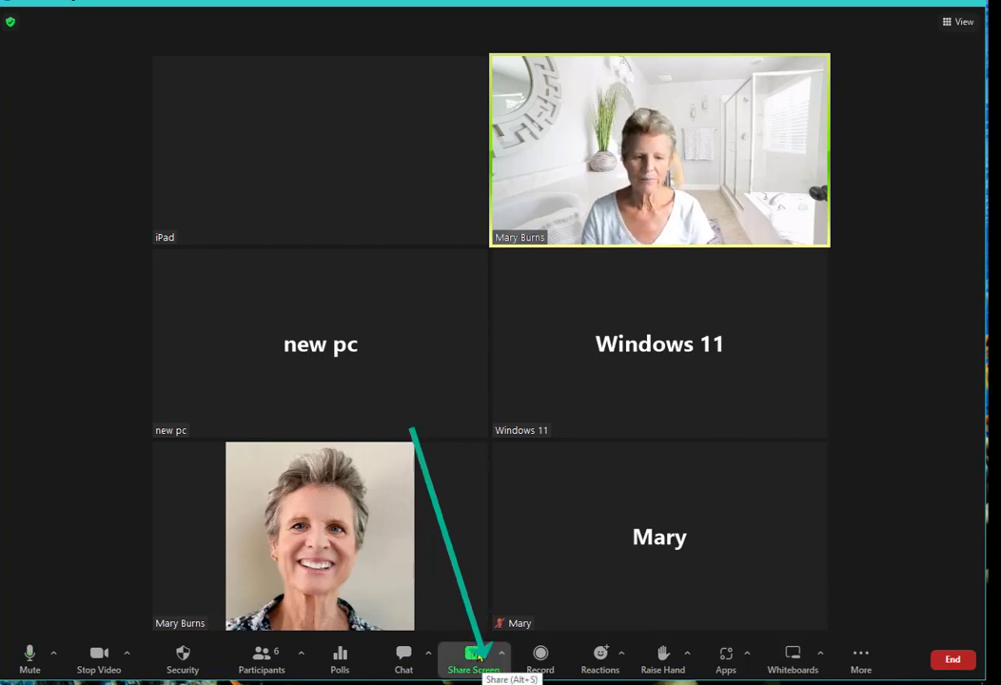
# - Share Screen 1 with the meeting participants, moving the share selection window fully into view first, and stop the share
pyautogui.click(474, 655)
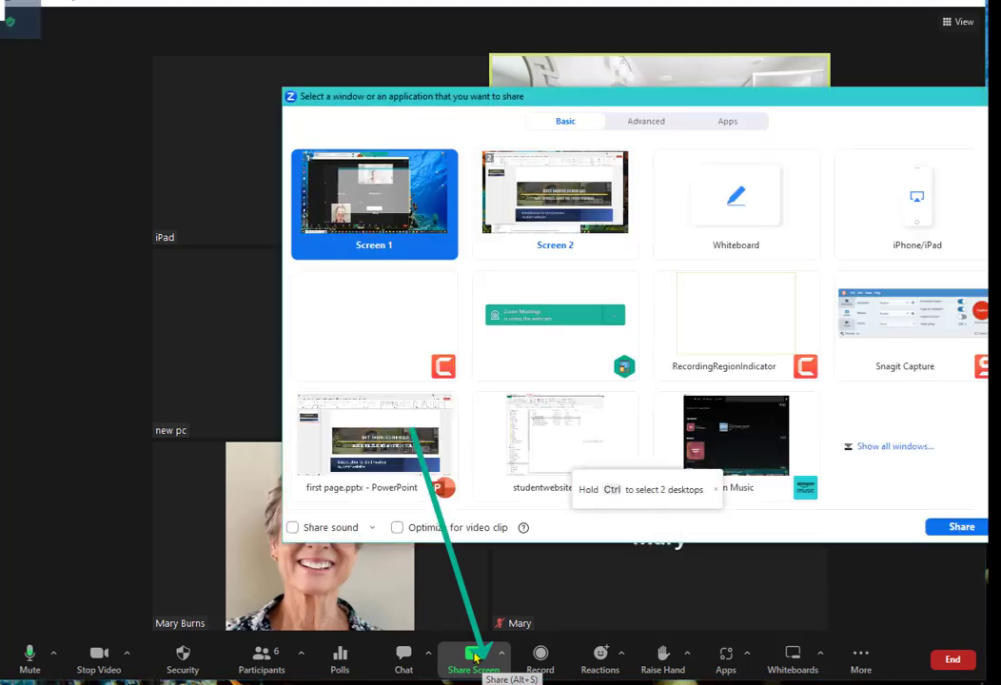
pyautogui.moveTo(677, 99); pyautogui.dragTo(588, 99)
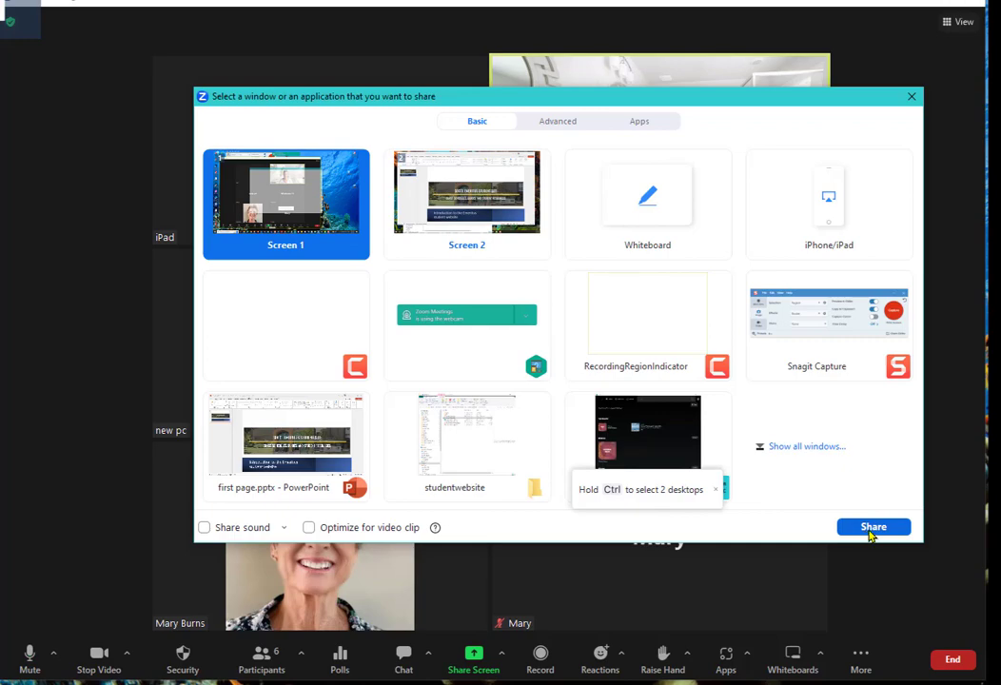
pyautogui.click(871, 531)
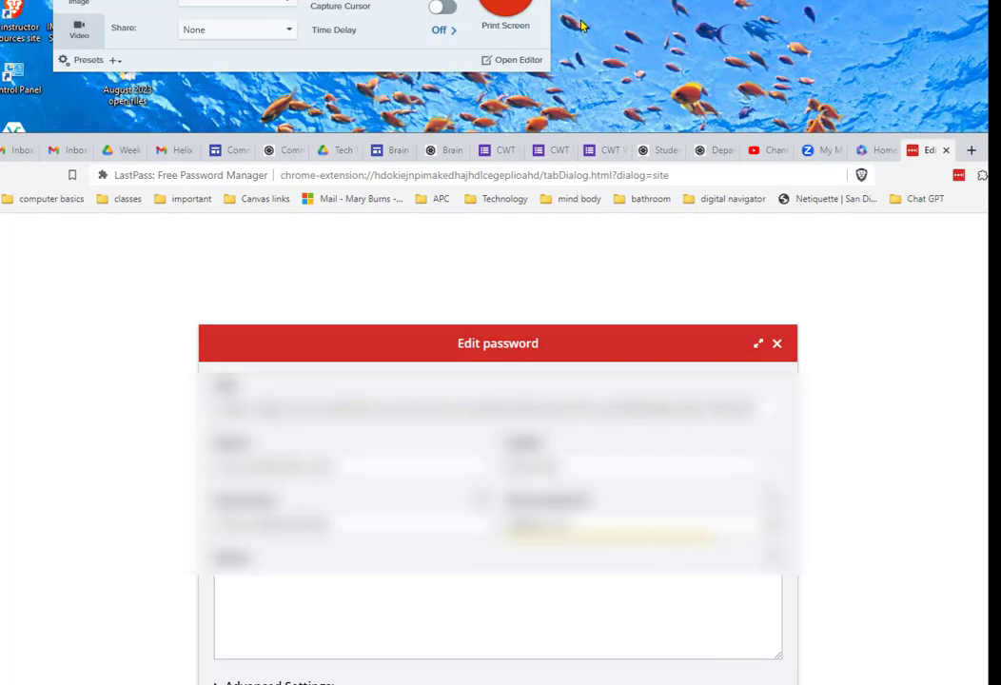
pyautogui.moveTo(623, 121)
pyautogui.click(623, 121)
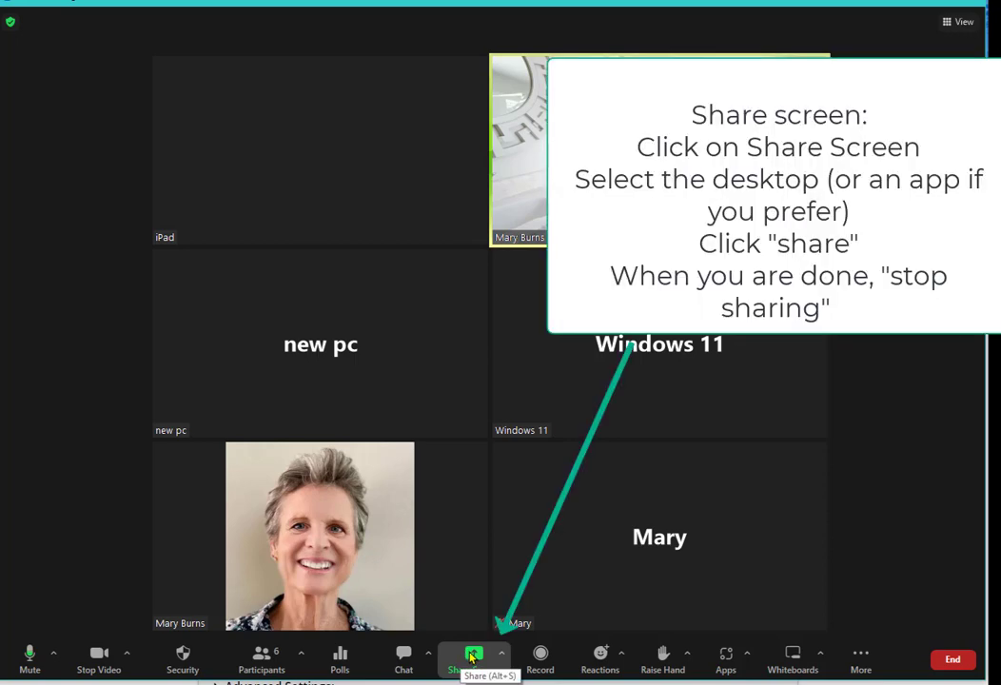
# - Share Screen 1 again, minimize all windows to show the desktop, and end the screen share
pyautogui.click(471, 657)
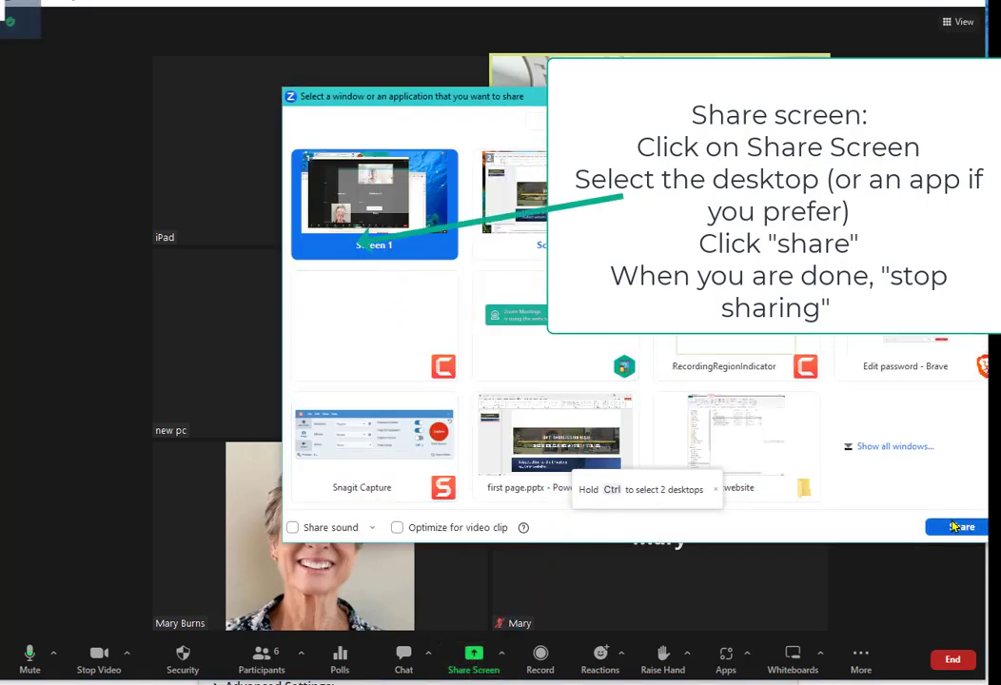
pyautogui.click(954, 526)
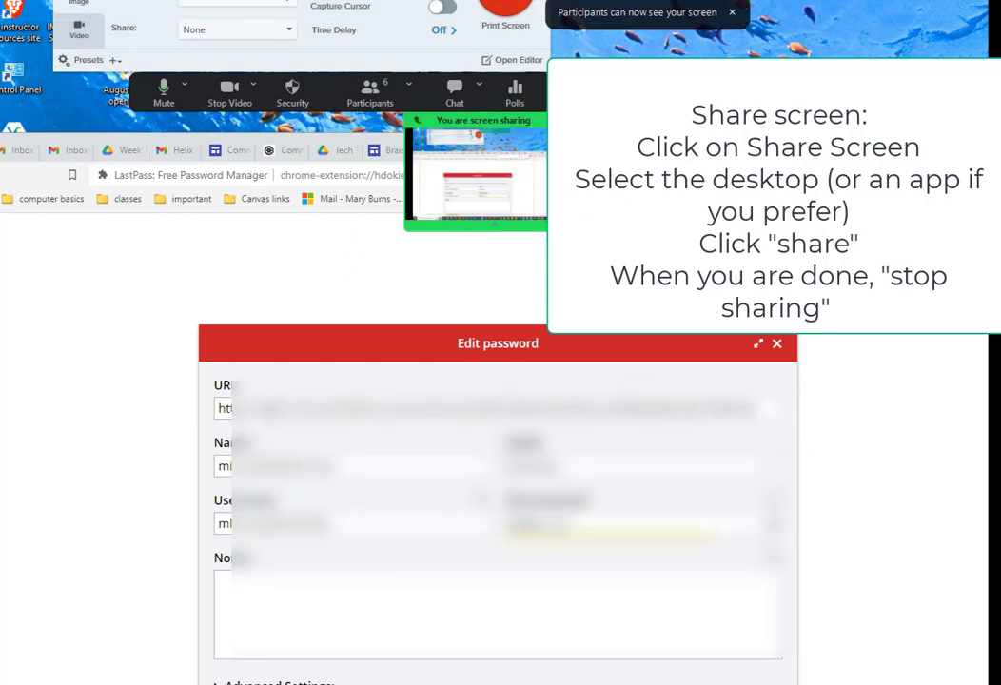
pyautogui.press('super+d')
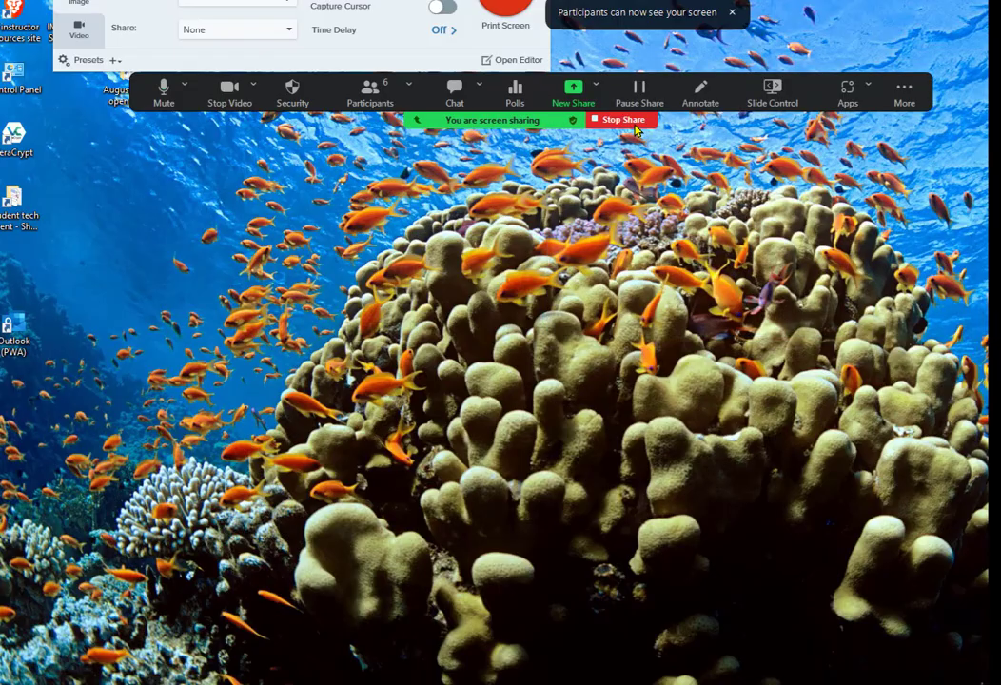
pyautogui.click(633, 124)
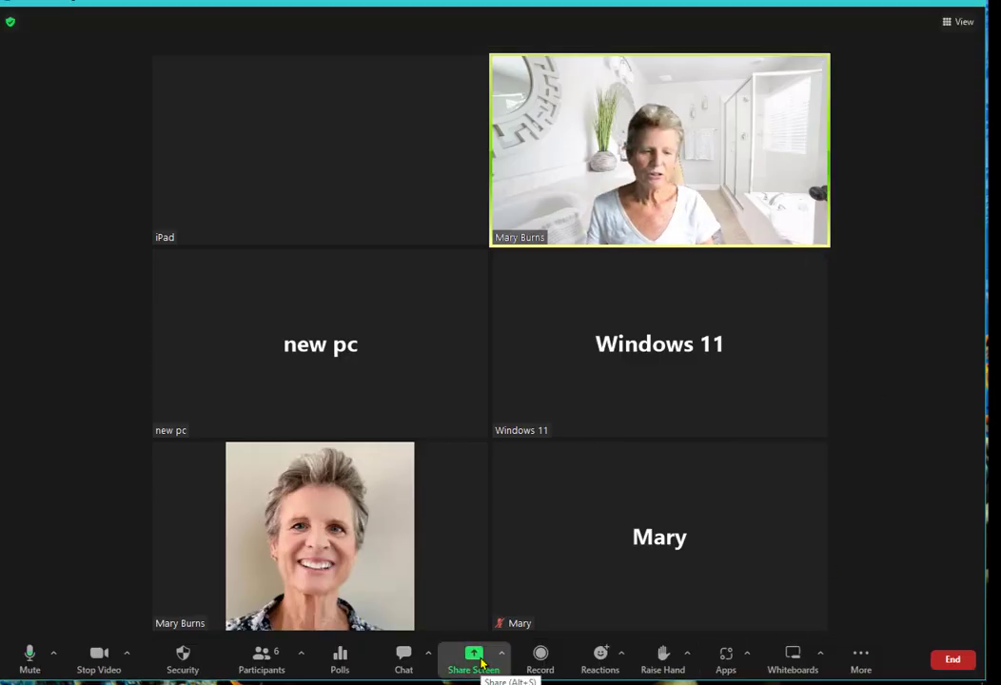
# - Examine the meeting reactions, the full emoji list with its categories, and the skin tone choices, and close the list
pyautogui.click(601, 666)
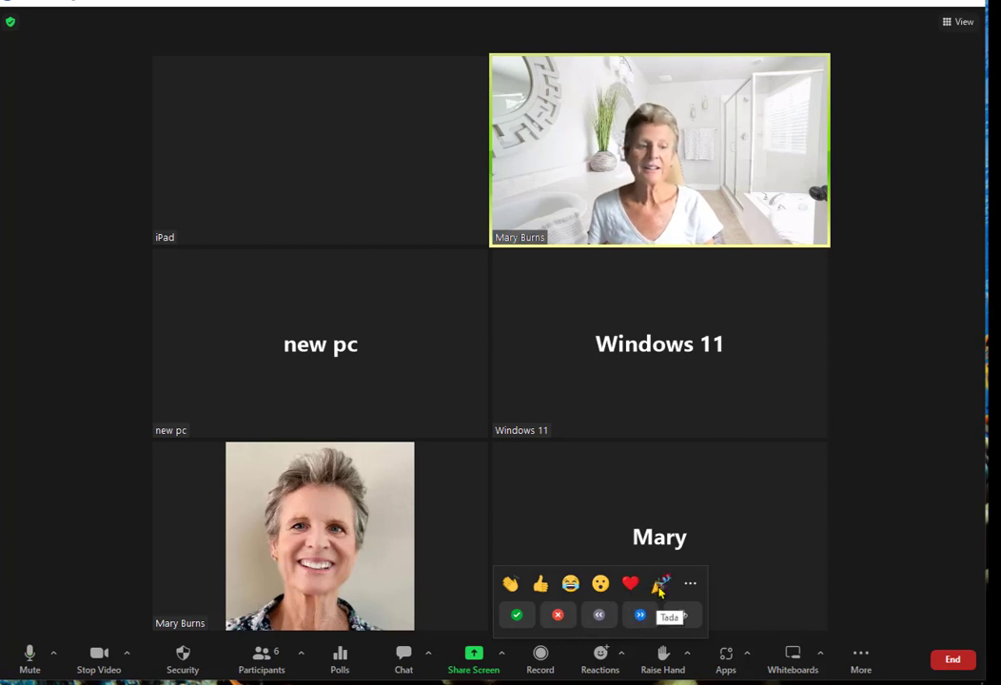
pyautogui.click(692, 584)
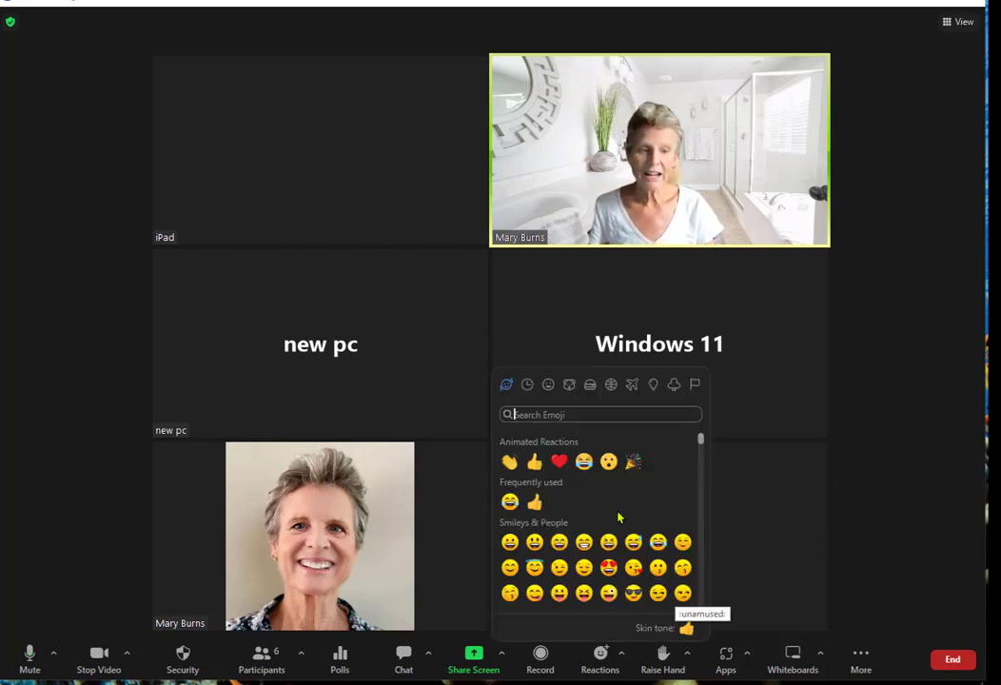
pyautogui.click(611, 386)
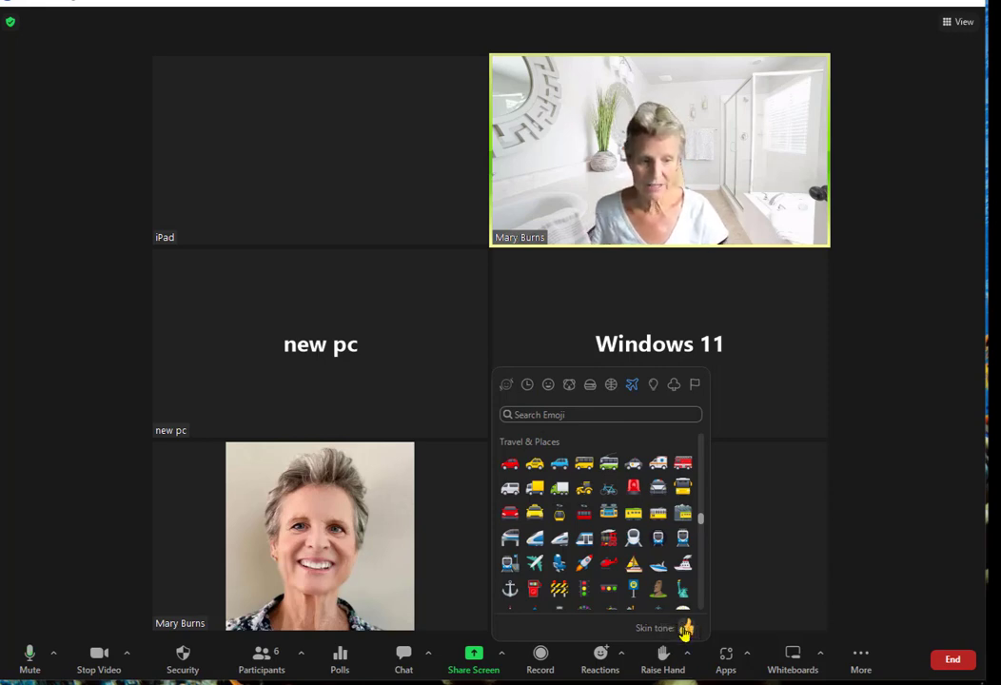
pyautogui.click(685, 628)
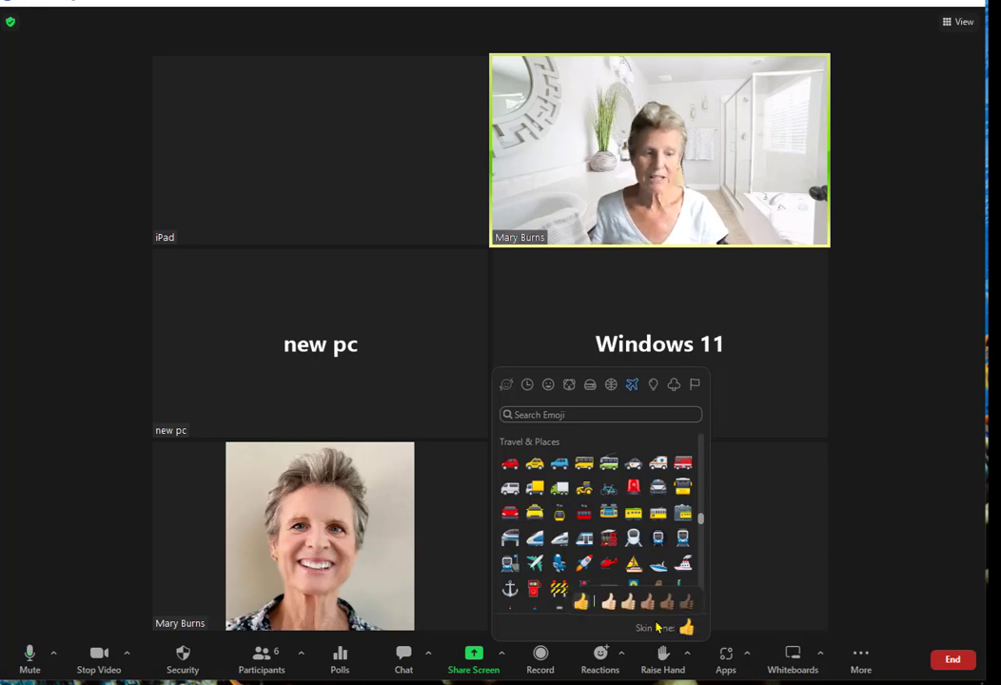
pyautogui.click(686, 628)
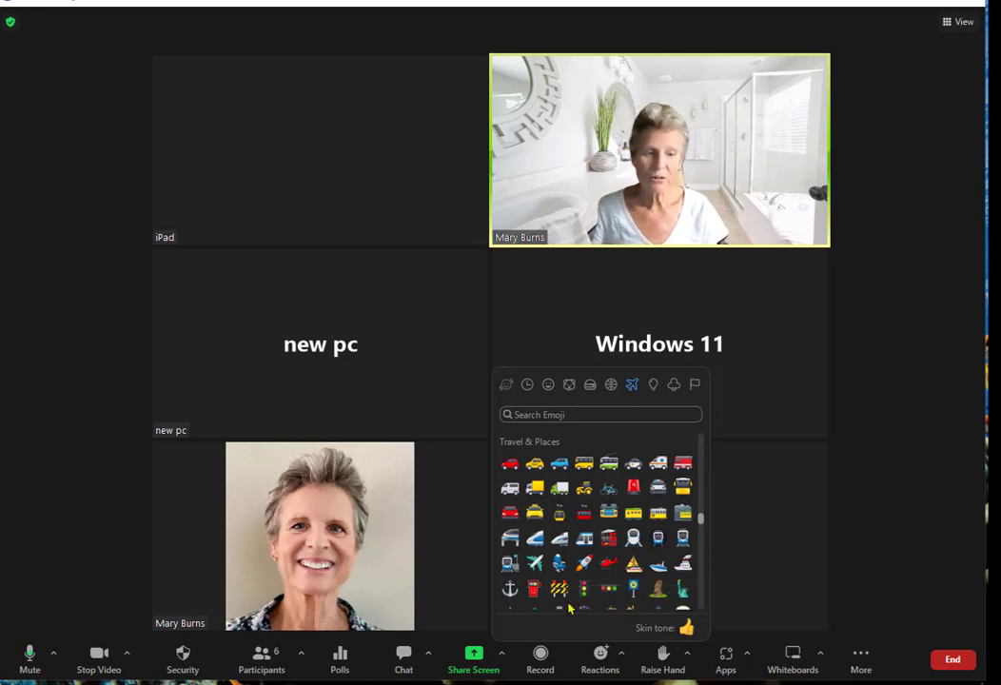
pyautogui.click(685, 627)
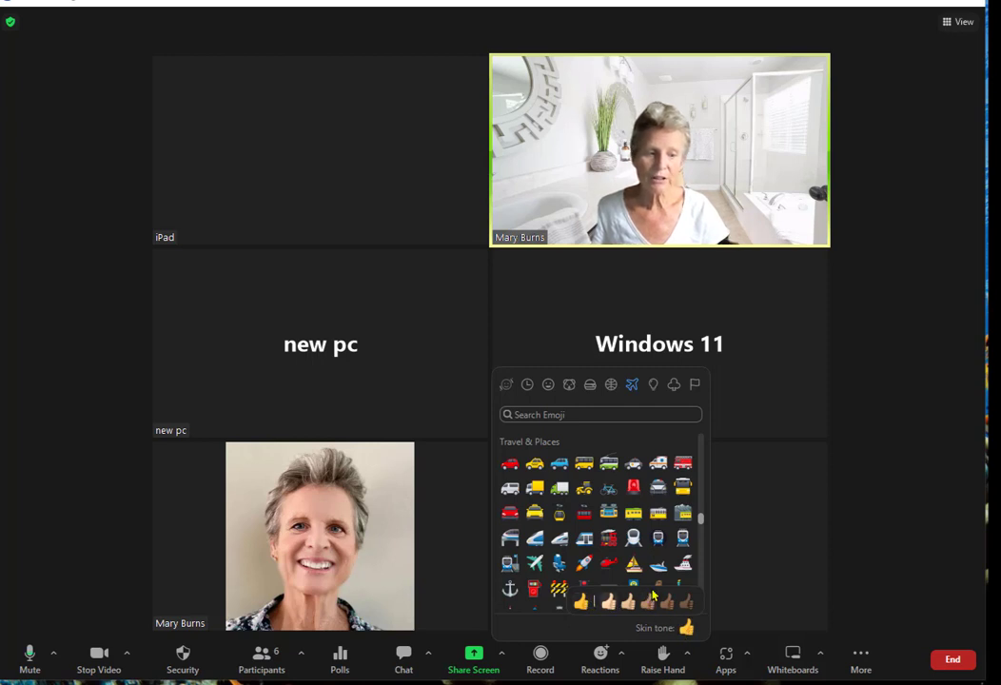
pyautogui.click(889, 508)
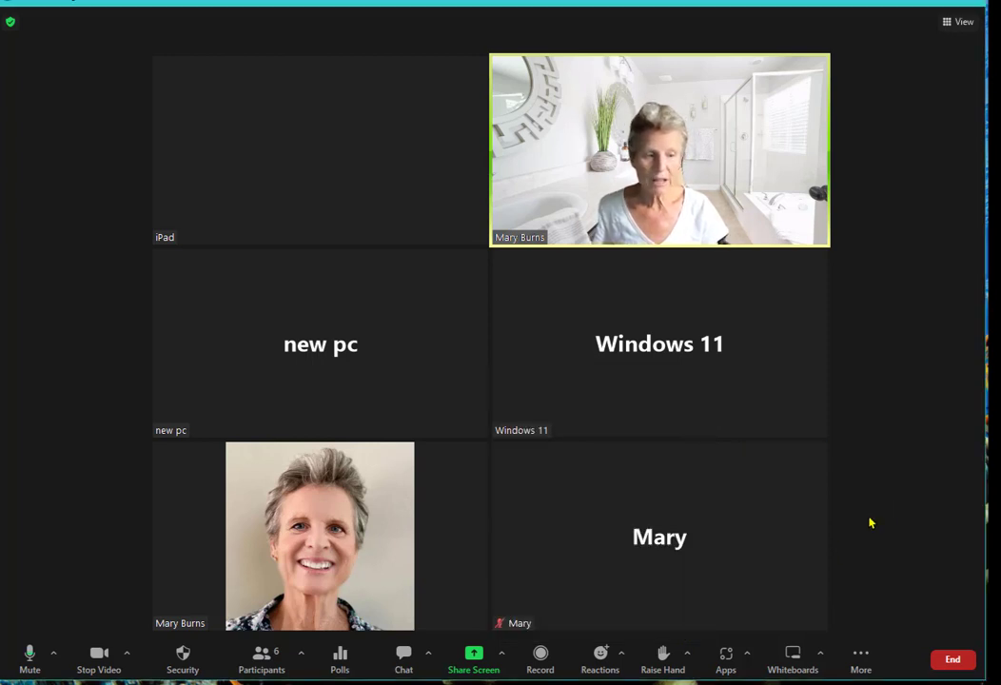
# - Check the hand gesture recognition option for reactions, and view the quick reactions once more before closing them
pyautogui.click(624, 657)
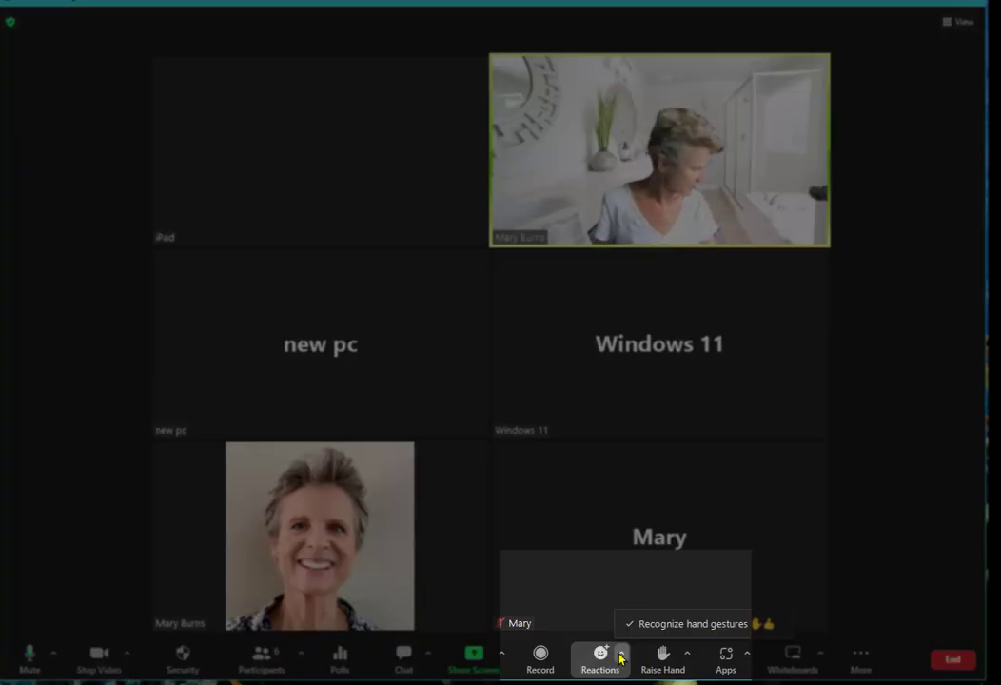
pyautogui.click(600, 656)
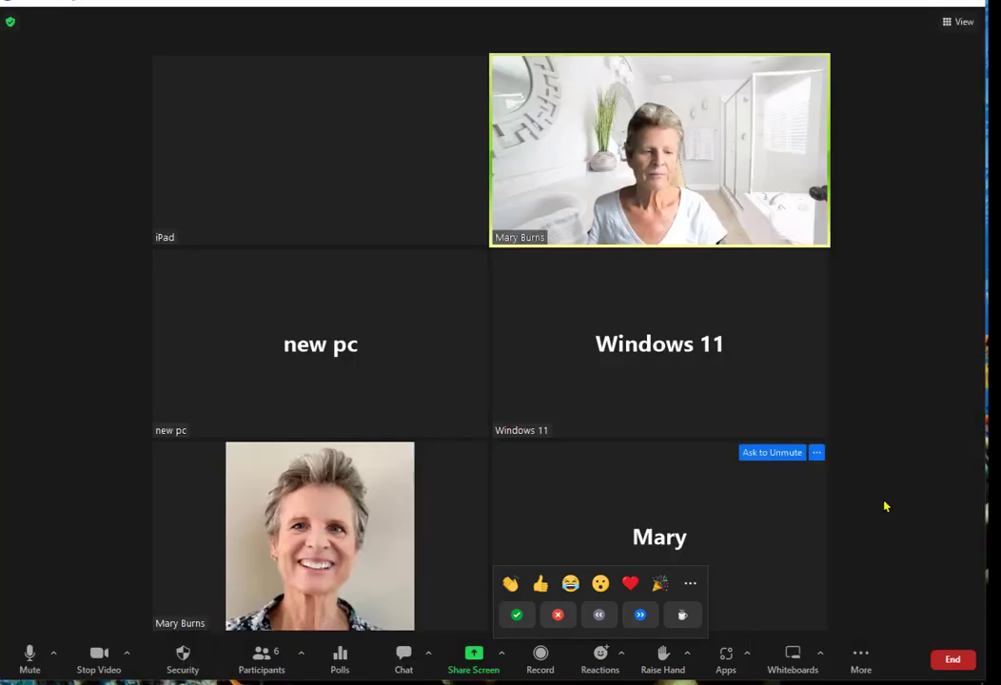
pyautogui.click(886, 504)
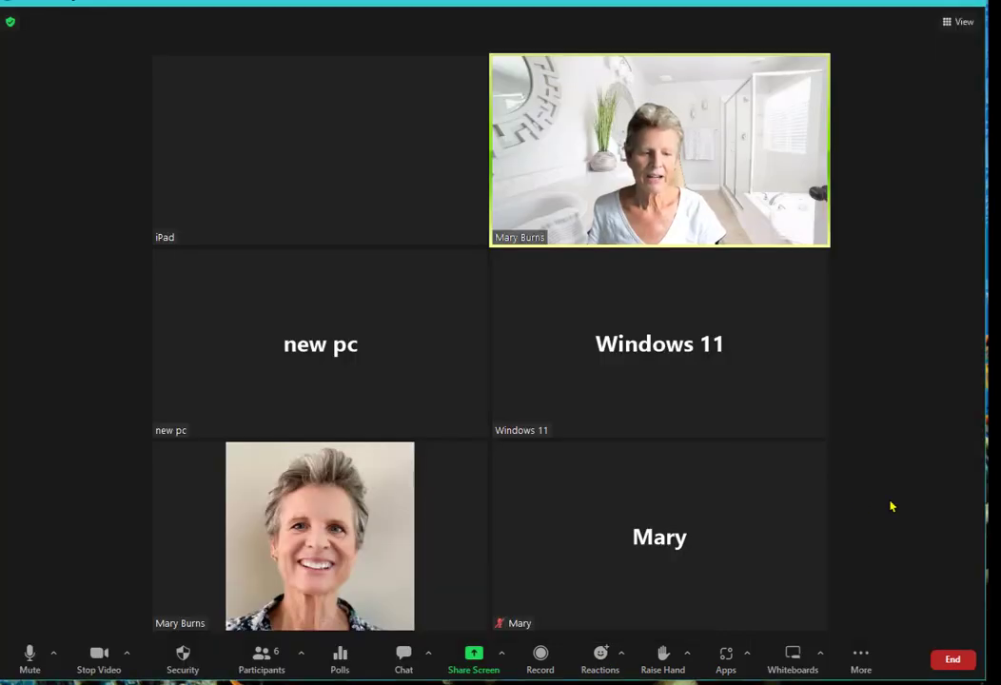
# - Raise a hand in the meeting, and lower it from the options on the own video tile
pyautogui.click(663, 655)
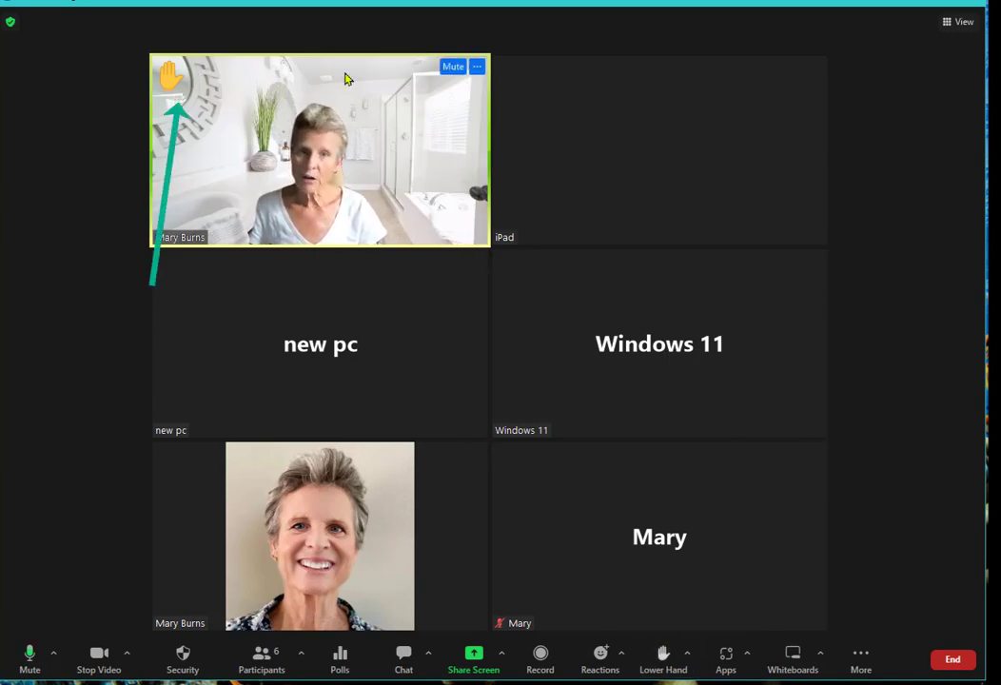
pyautogui.click(477, 68)
pyautogui.click(488, 94)
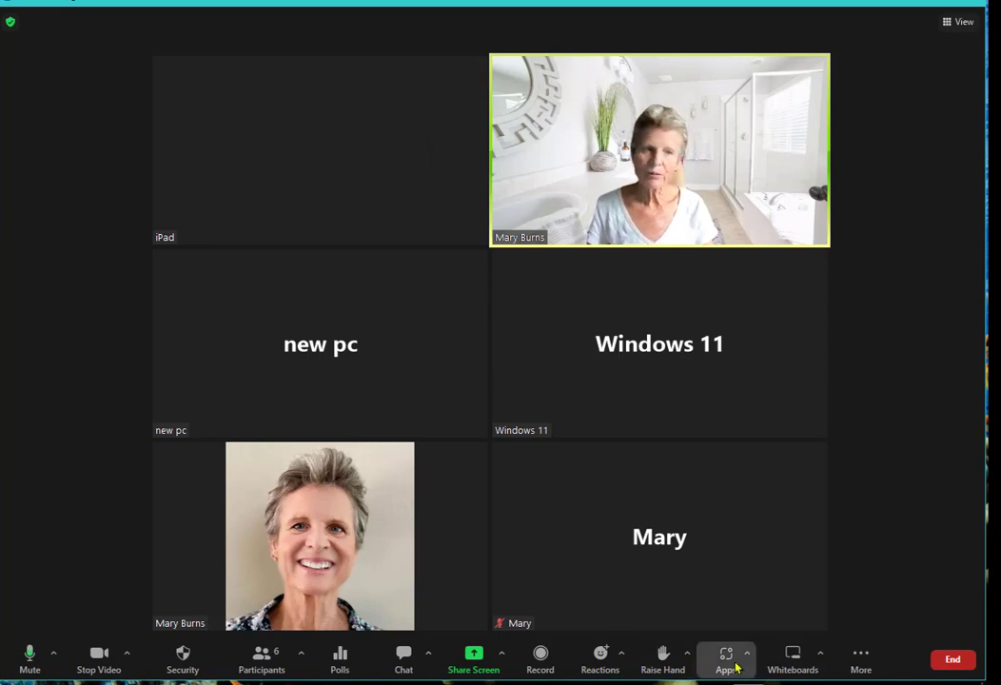
# - View the available whiteboards and close the Whiteboards window
pyautogui.click(792, 663)
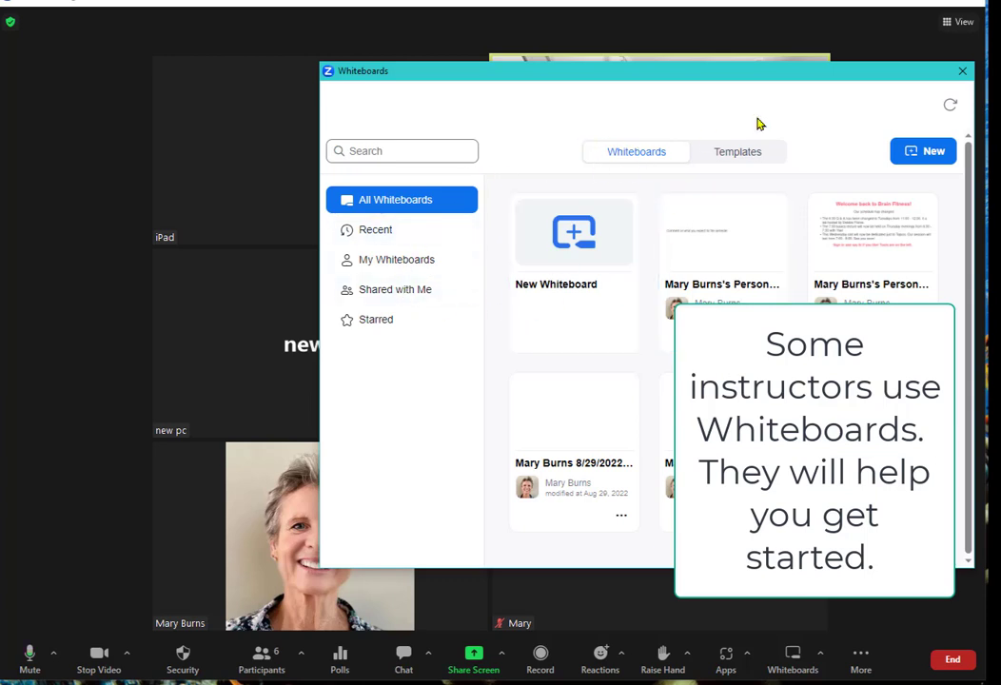
pyautogui.click(962, 71)
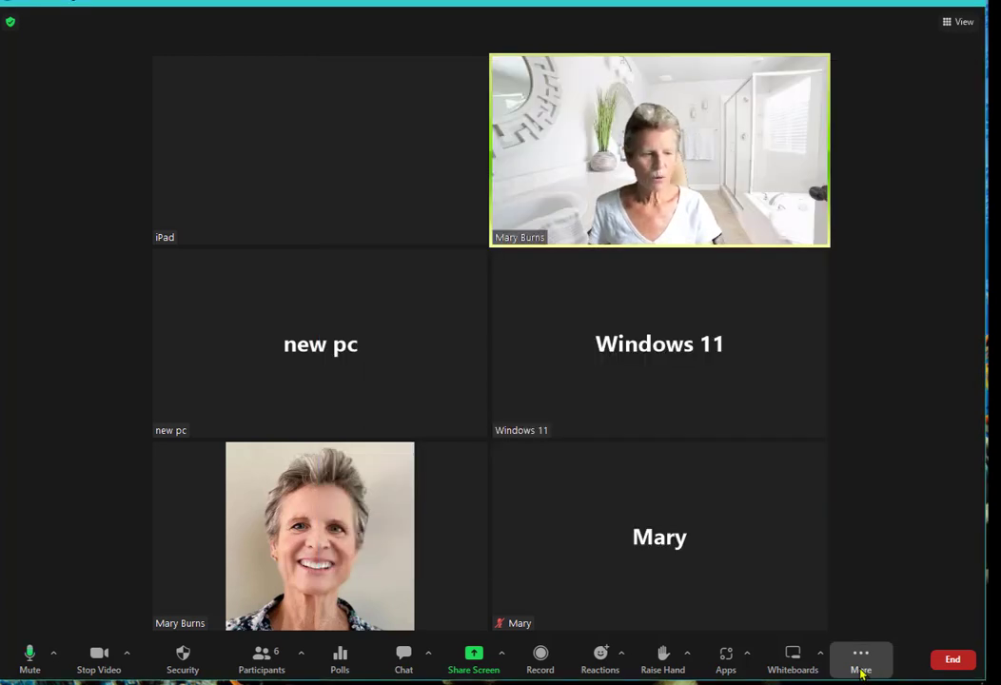
# - Show captions with English as the speaking language, and dismiss the closed captioning notice
pyautogui.click(861, 668)
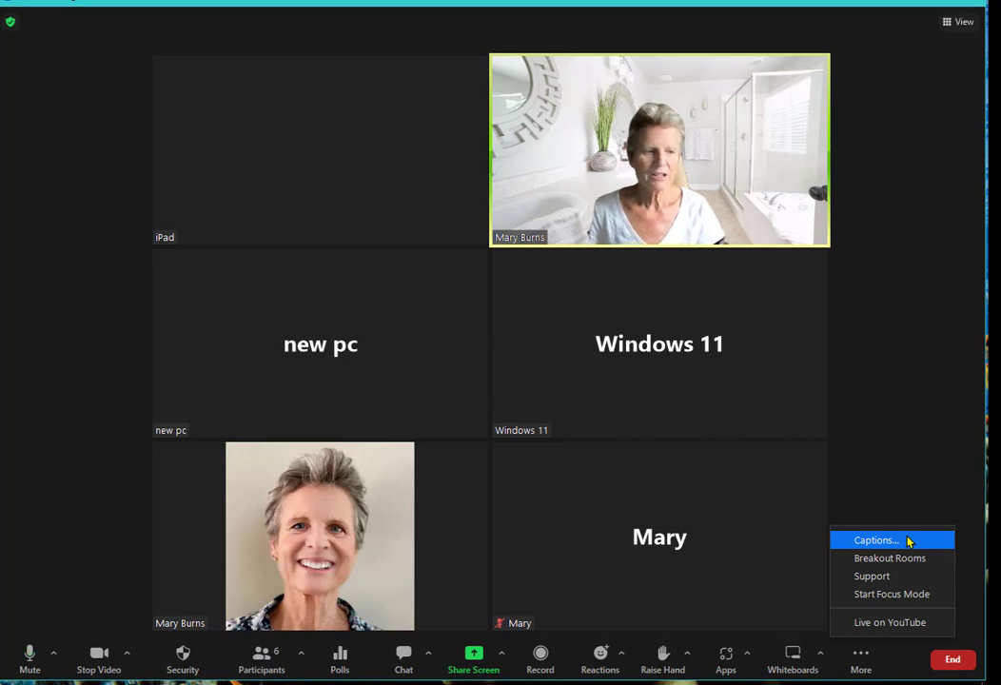
pyautogui.click(909, 541)
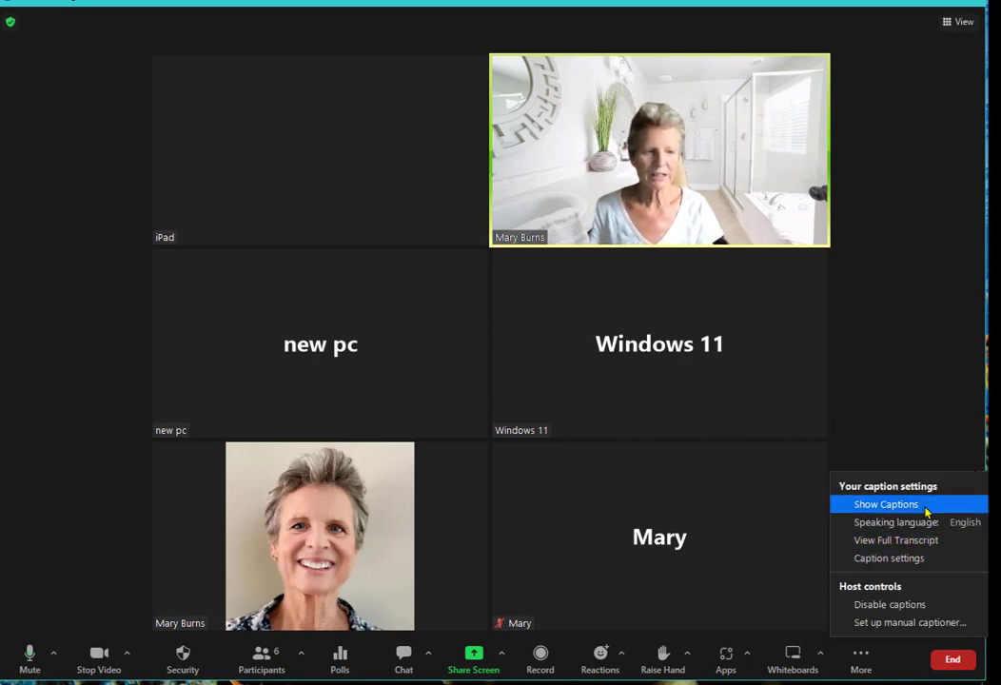
pyautogui.click(913, 505)
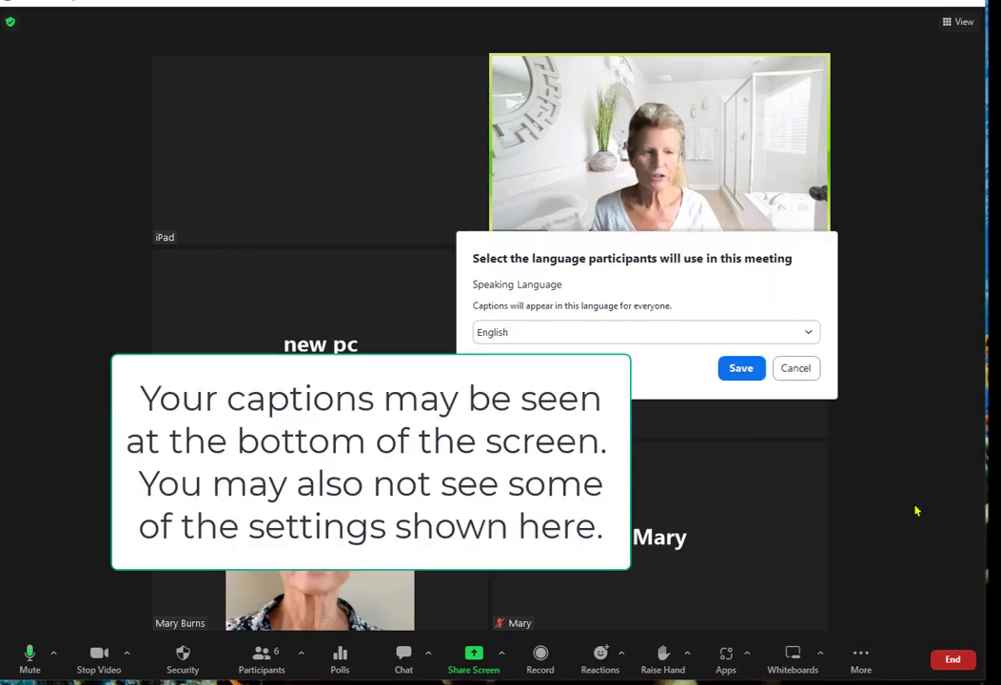
pyautogui.click(742, 368)
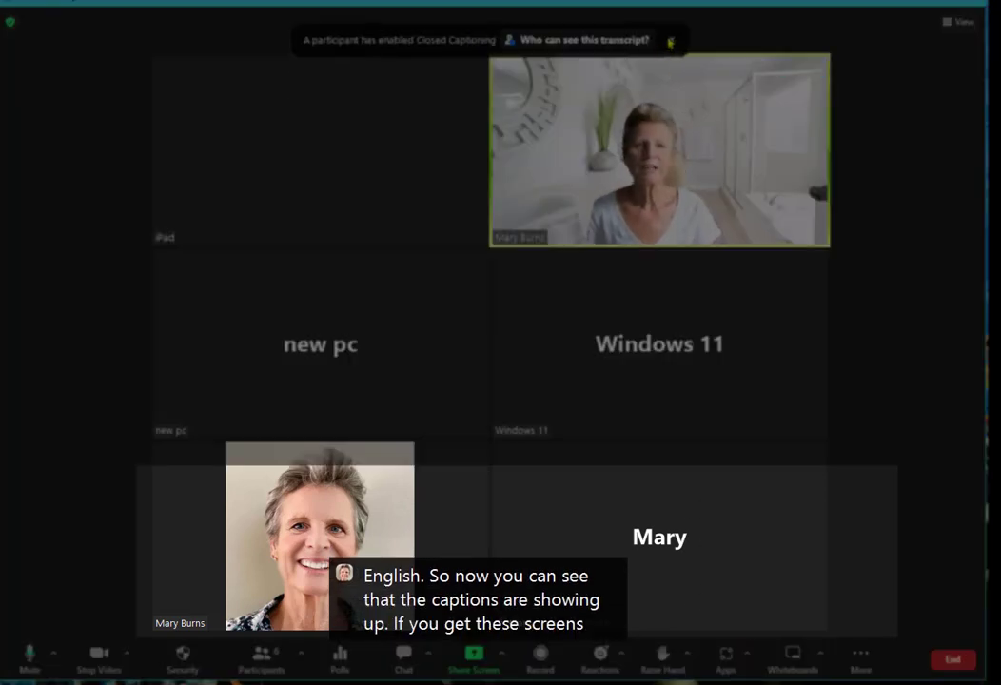
pyautogui.click(672, 41)
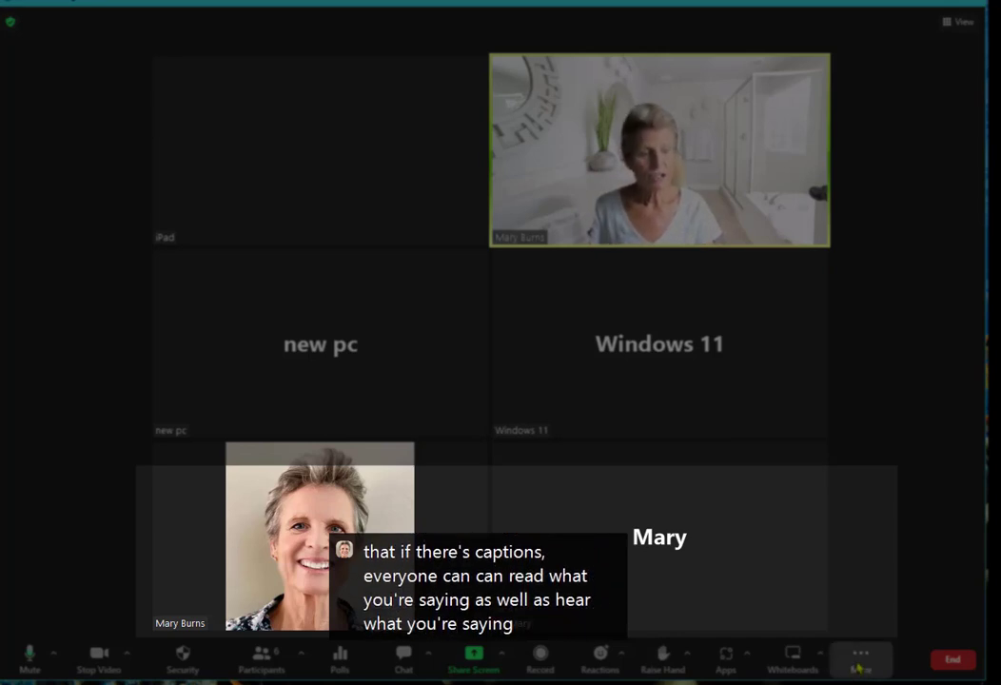
# - Hide the meeting captions
pyautogui.click(859, 660)
pyautogui.click(871, 540)
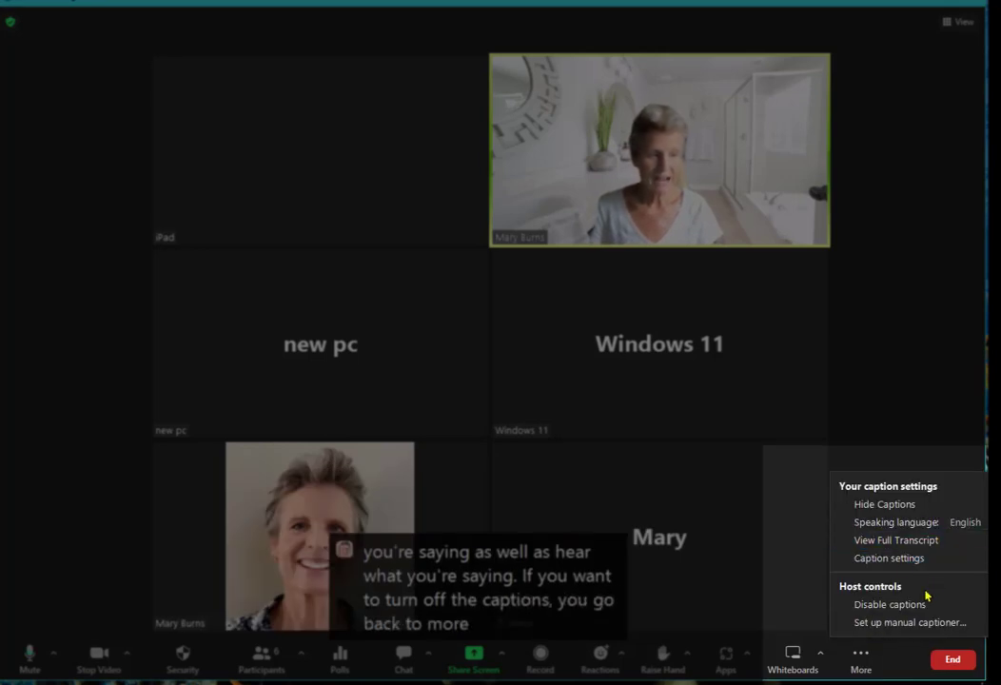
pyautogui.click(898, 505)
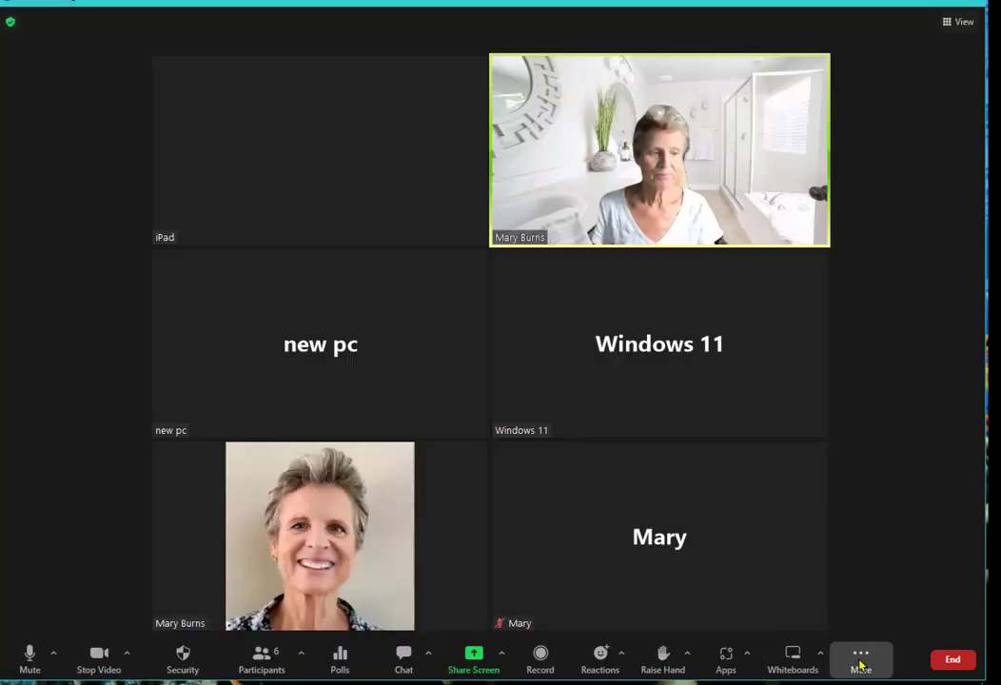
# - Open the breakout rooms, examine which participants are assigned to Room 1 and Room 2, and shift the Breakout Rooms window slightly lower
pyautogui.click(860, 659)
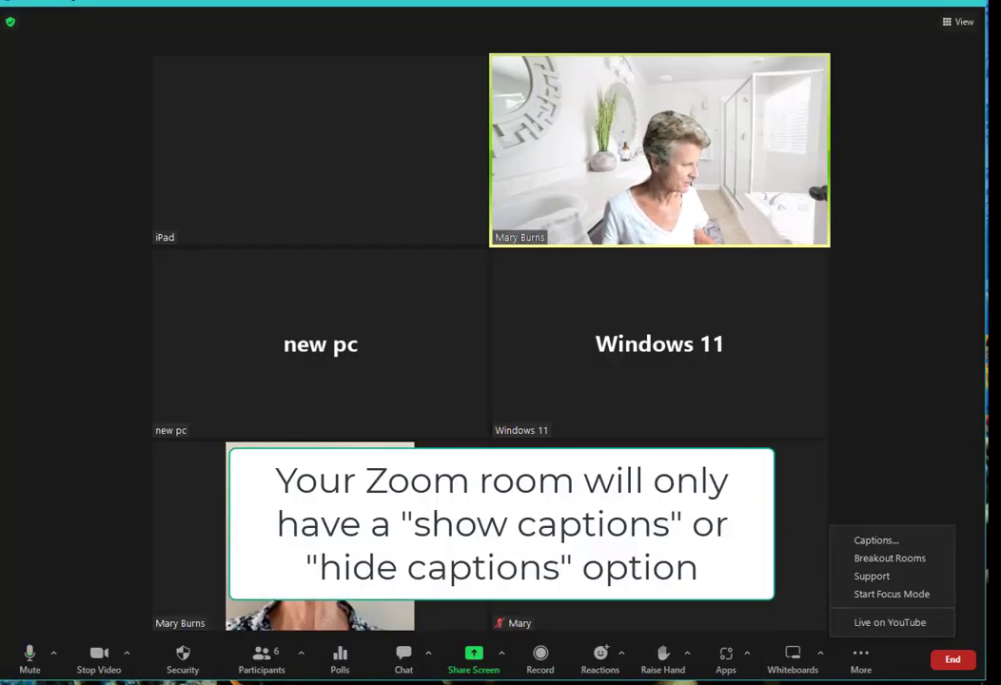
pyautogui.click(891, 560)
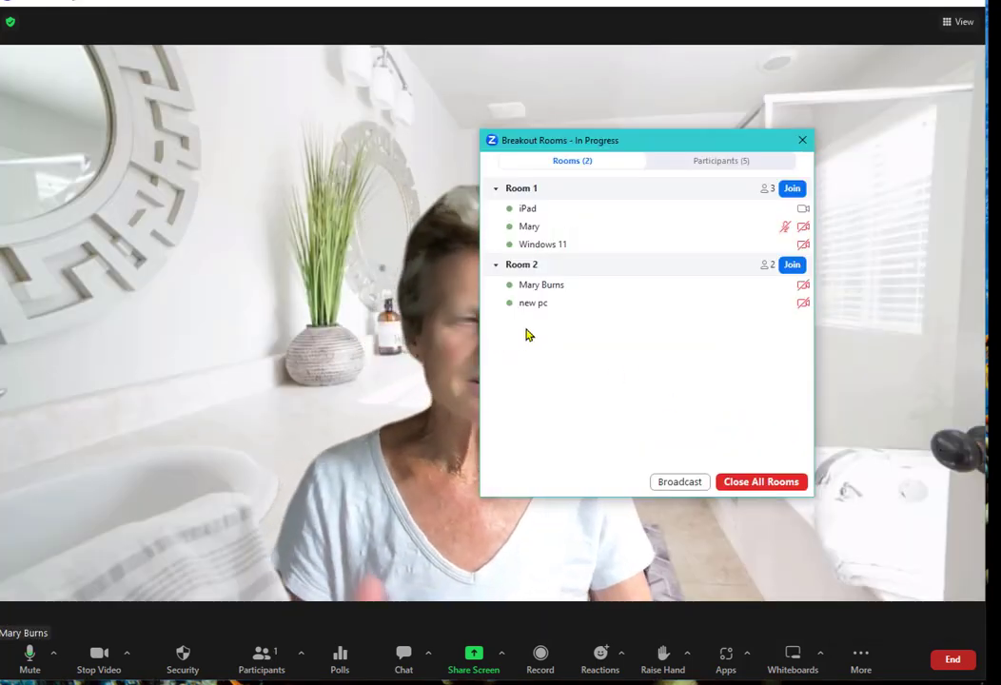
pyautogui.moveTo(530, 306)
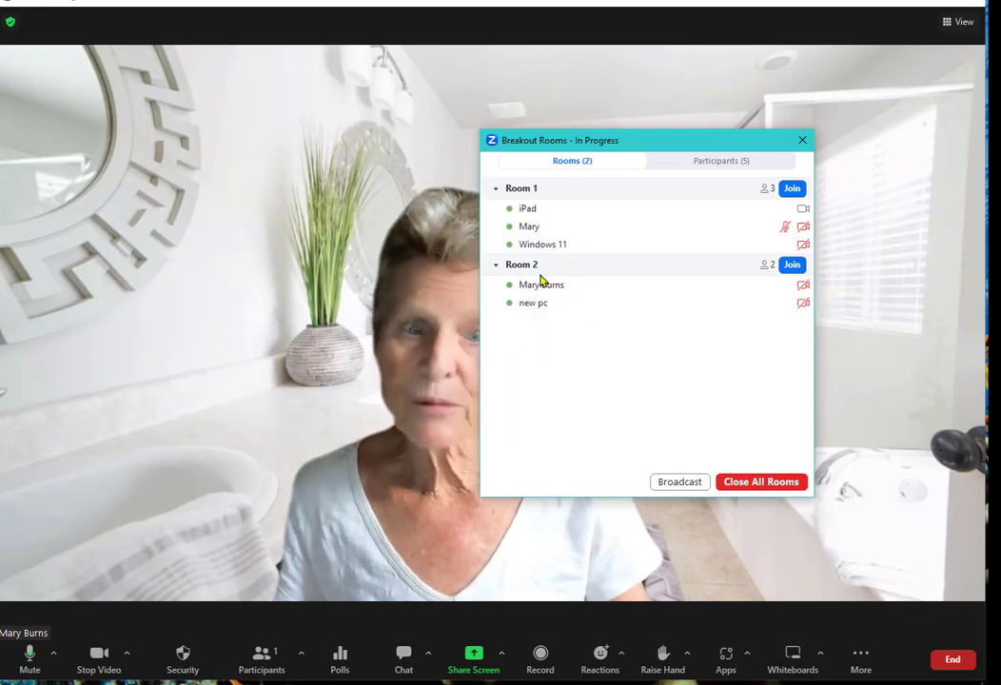
pyautogui.moveTo(559, 287)
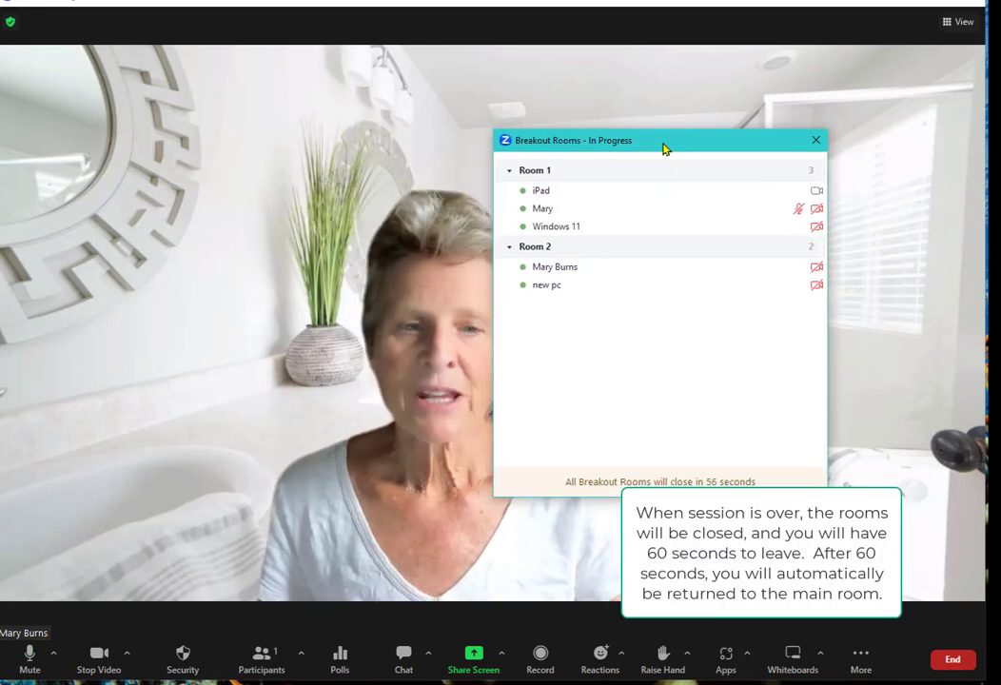
pyautogui.moveTo(663, 147); pyautogui.dragTo(665, 180)
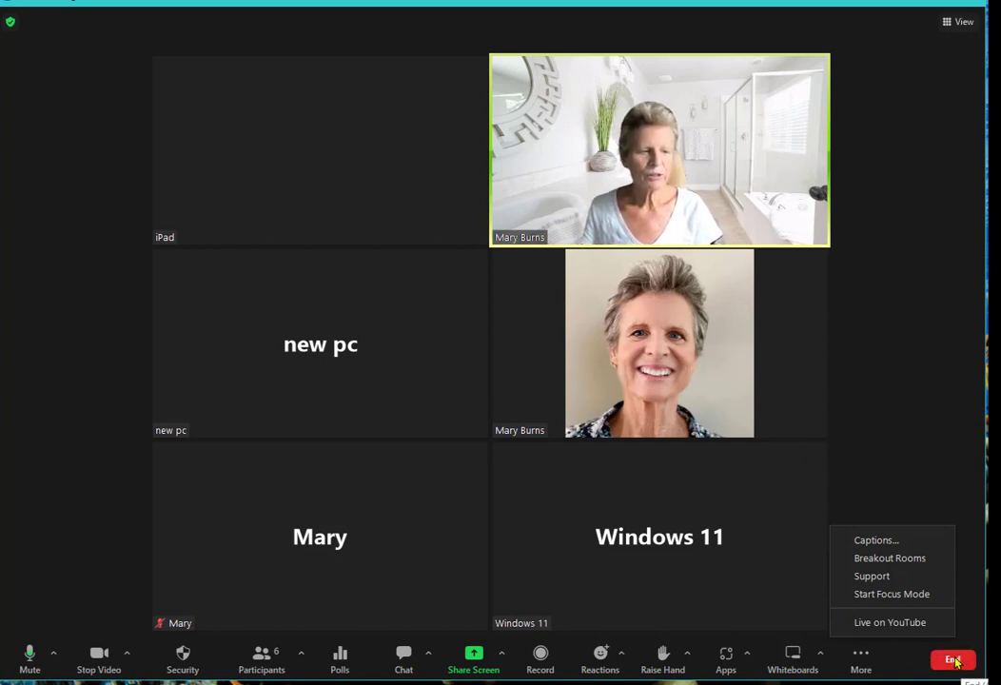
pyautogui.press('Escape')
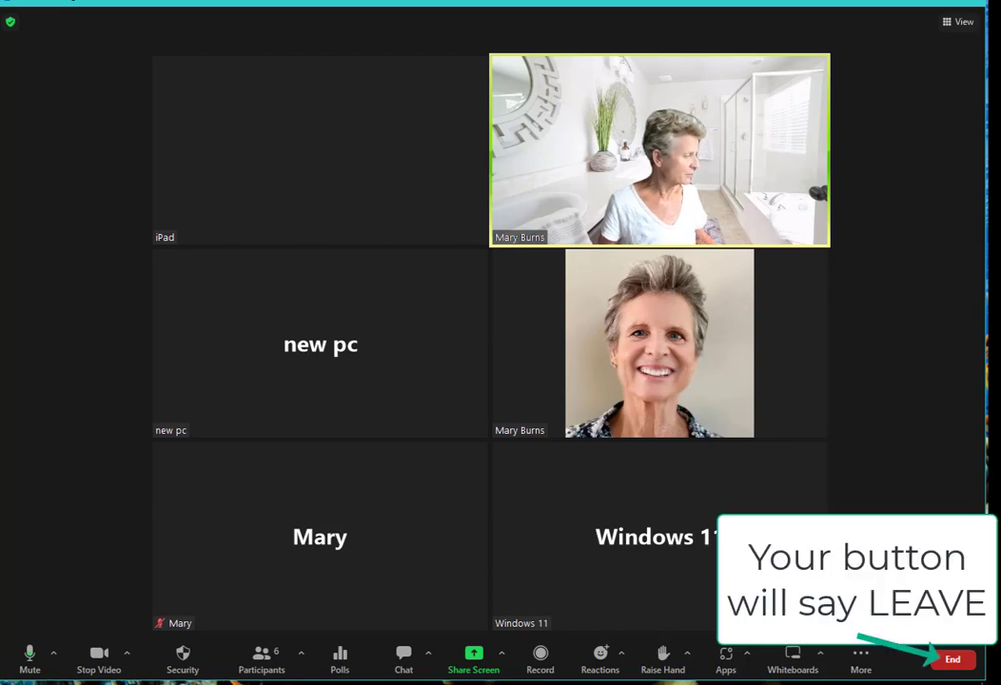